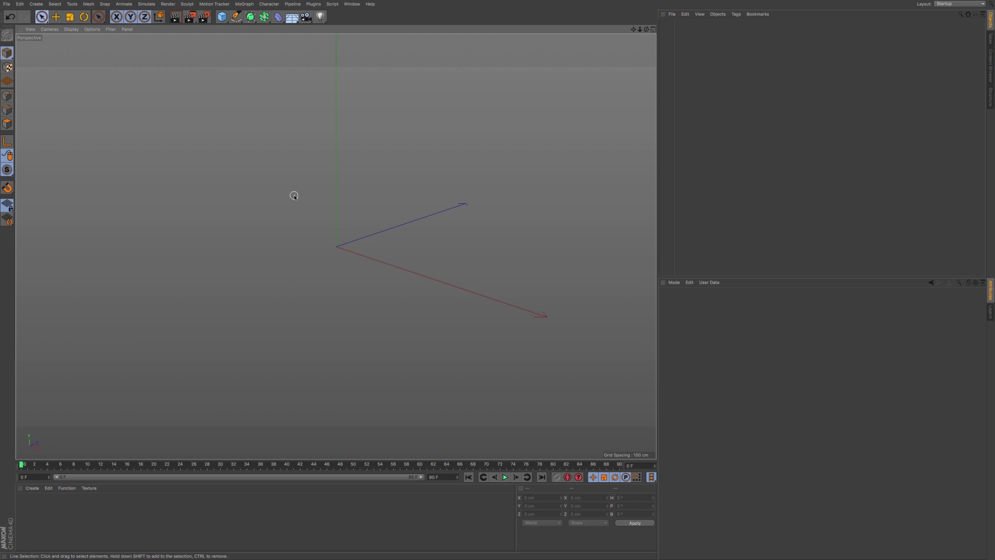
- Add a cube to the scene and convert it to an editable polygon object
click(222, 17)
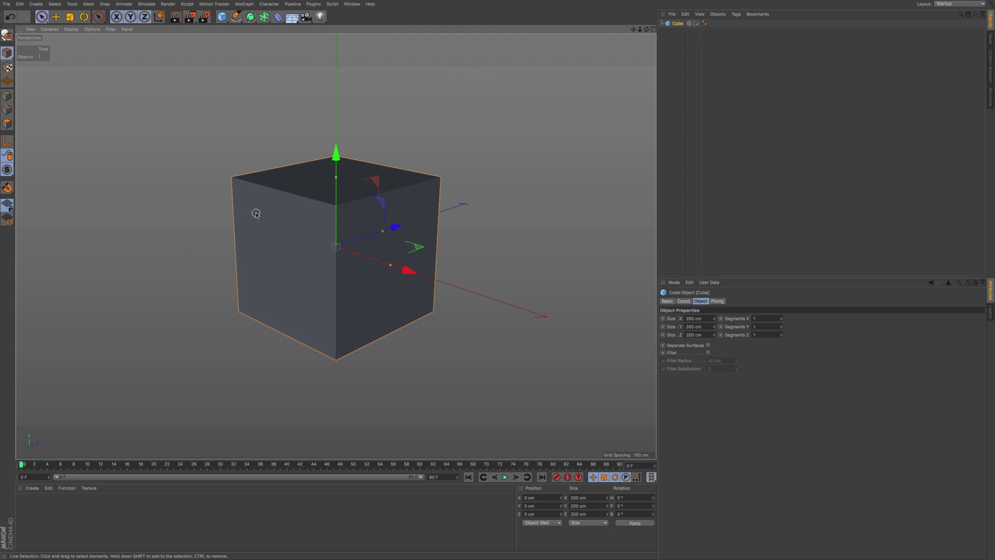
key(c)
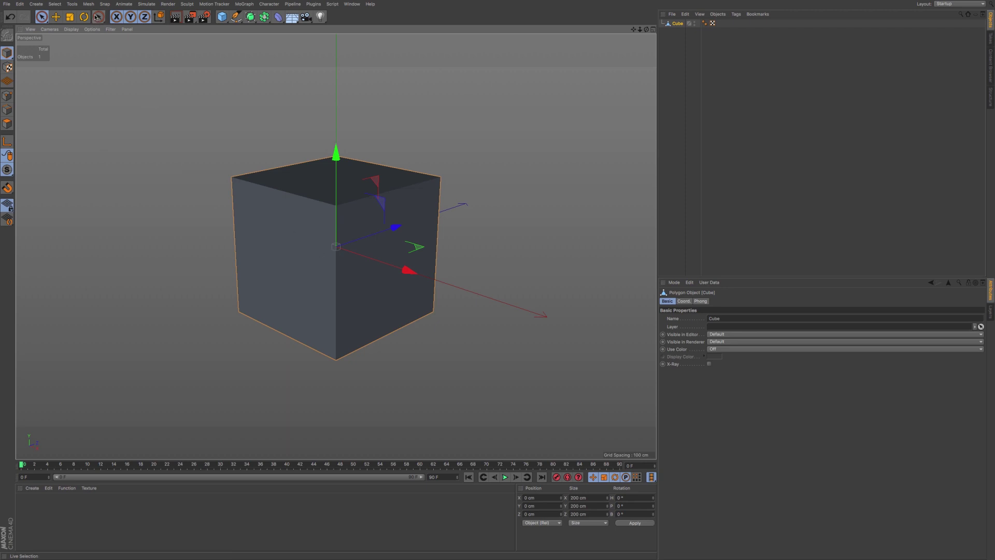
- Open the Axis Center settings for the cube and place the window beside it
click(88, 4)
mouse_move(92, 79)
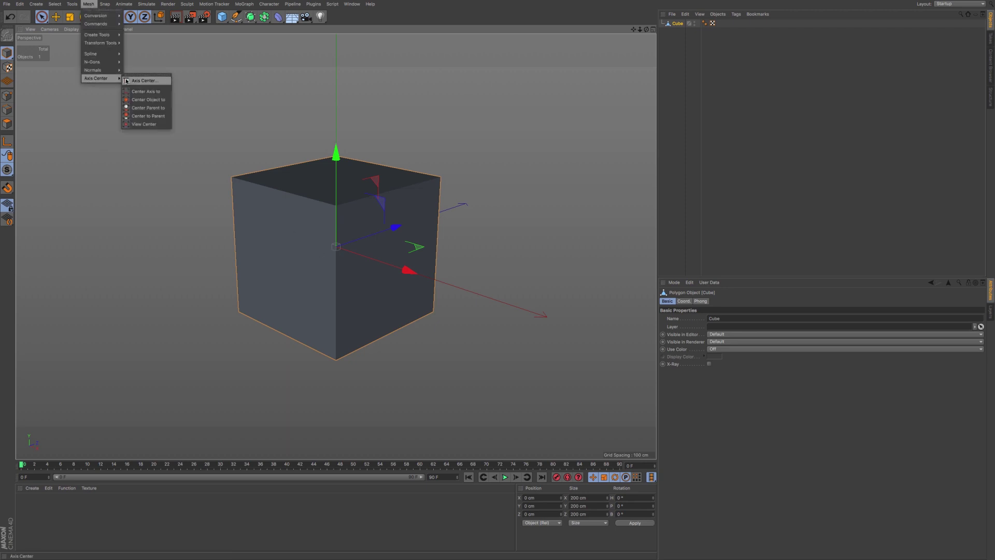
click(147, 81)
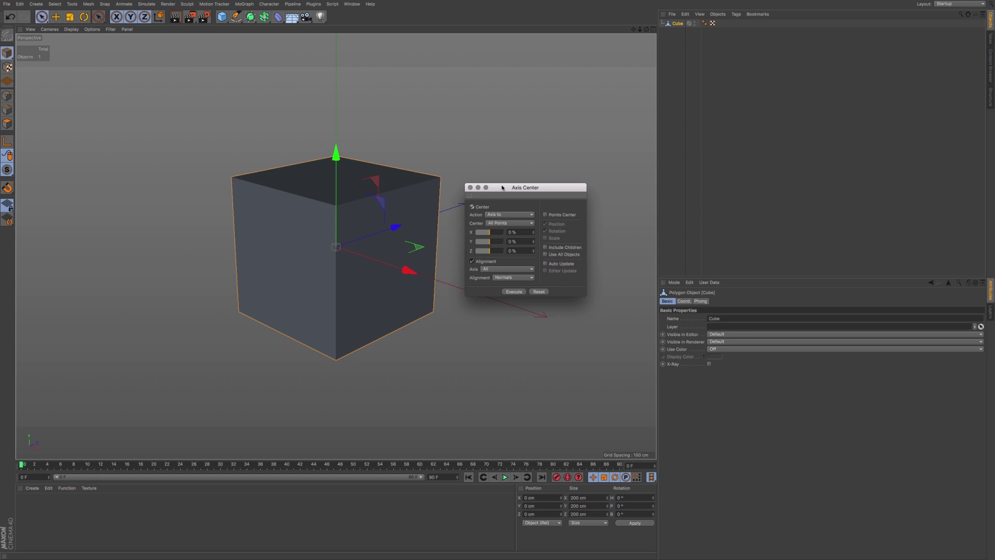
drag(502, 188, 499, 171)
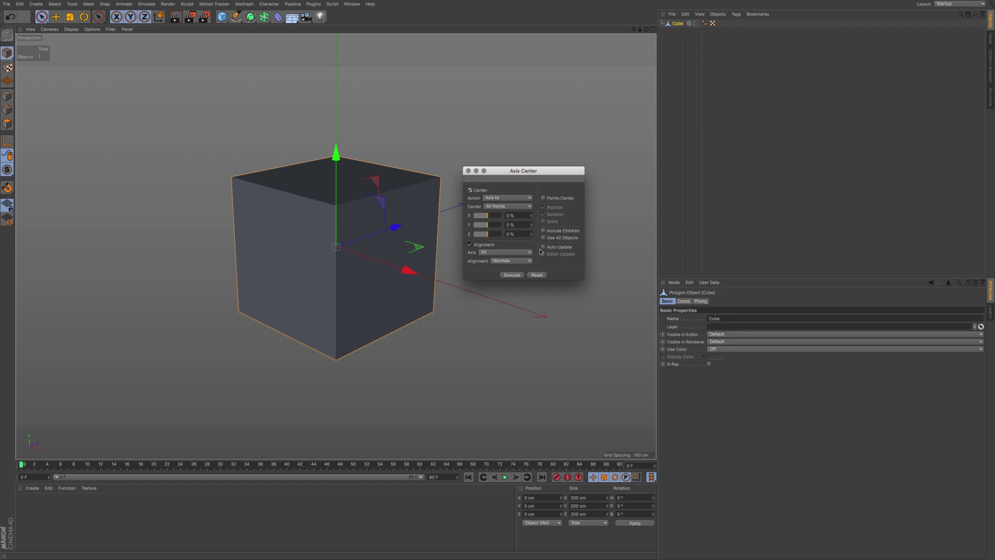
drag(562, 173, 570, 164)
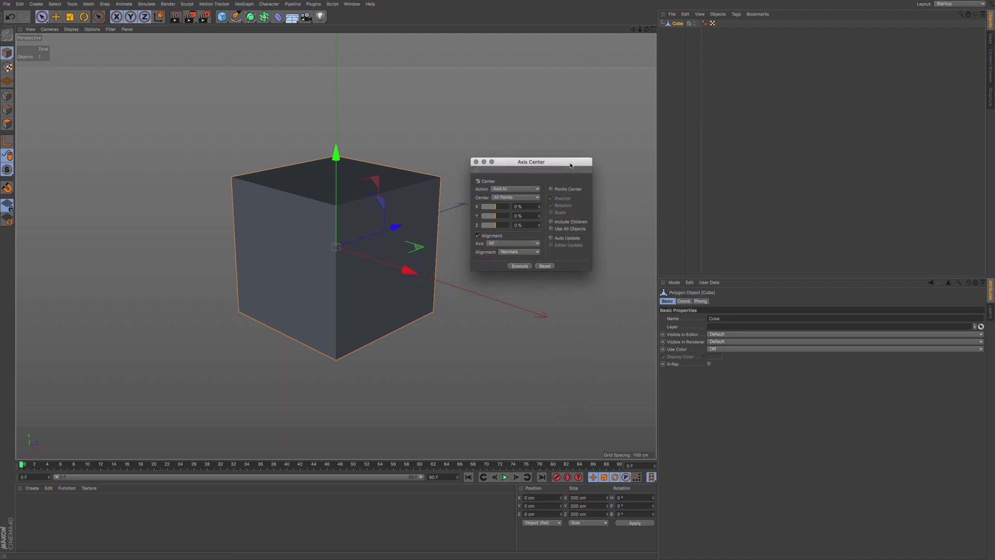
- Move the cube's axis to 100 % on X, with the action Axis to and all points as the center
click(489, 183)
click(490, 183)
click(505, 190)
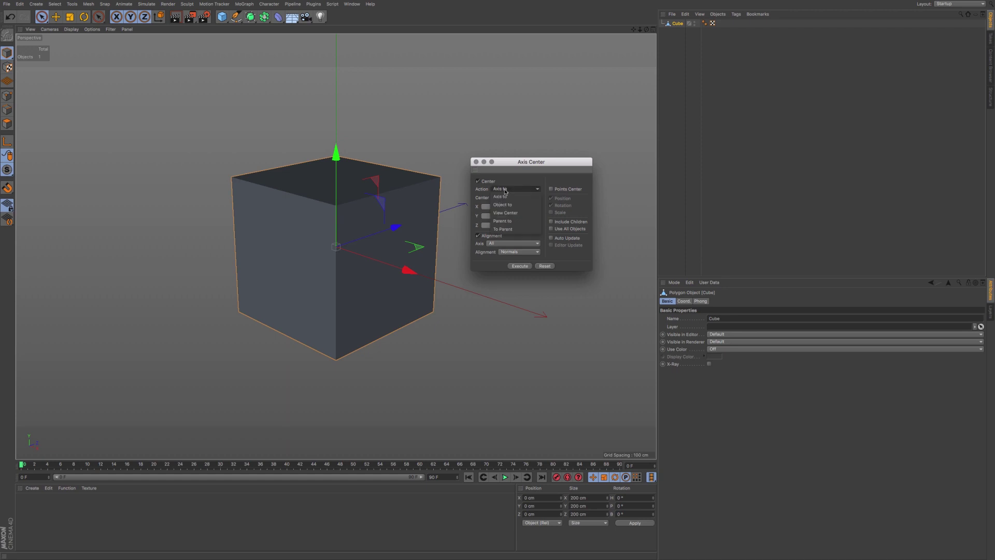
click(512, 181)
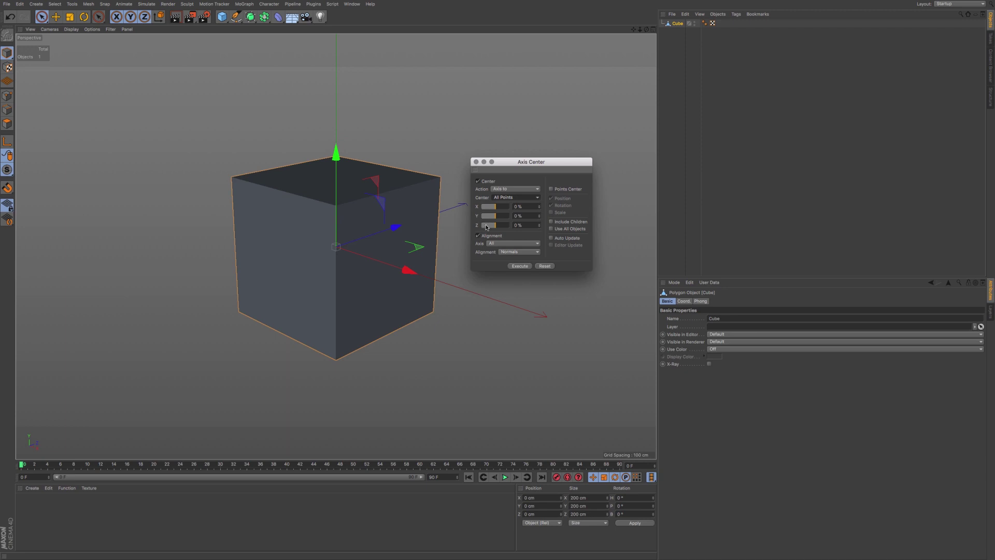
drag(494, 209, 513, 207)
click(519, 266)
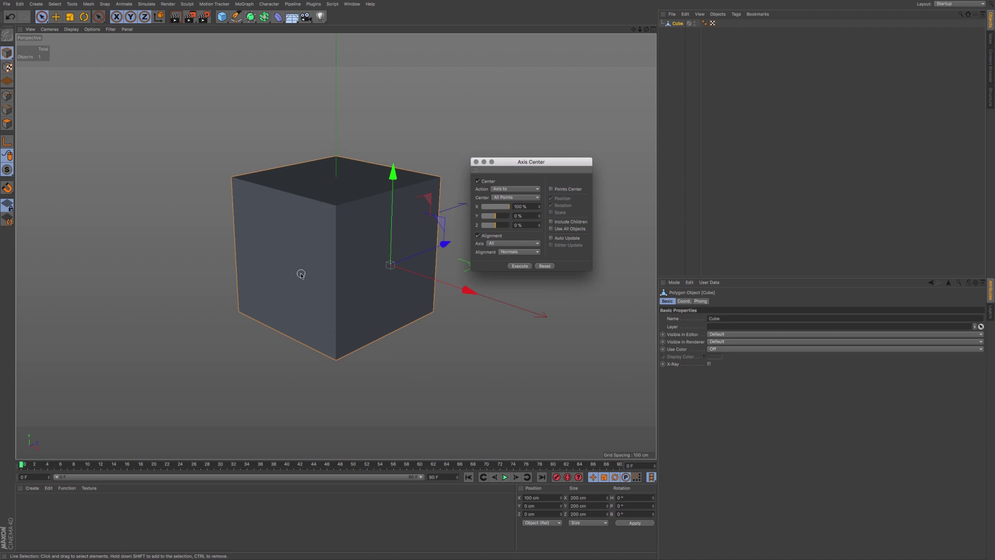
- Set the viewport's object display to Box and add a cone primitive to the scene
click(71, 29)
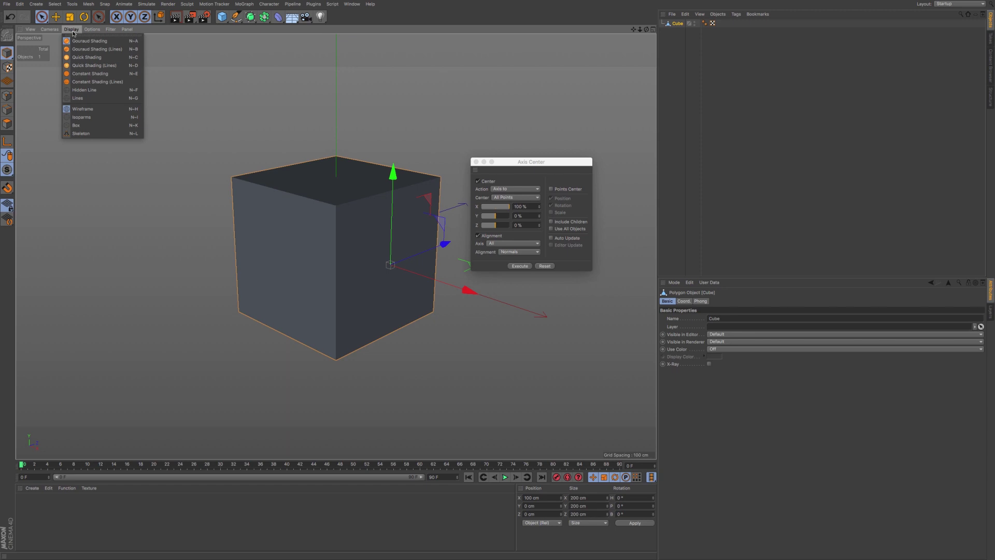
click(76, 124)
click(78, 122)
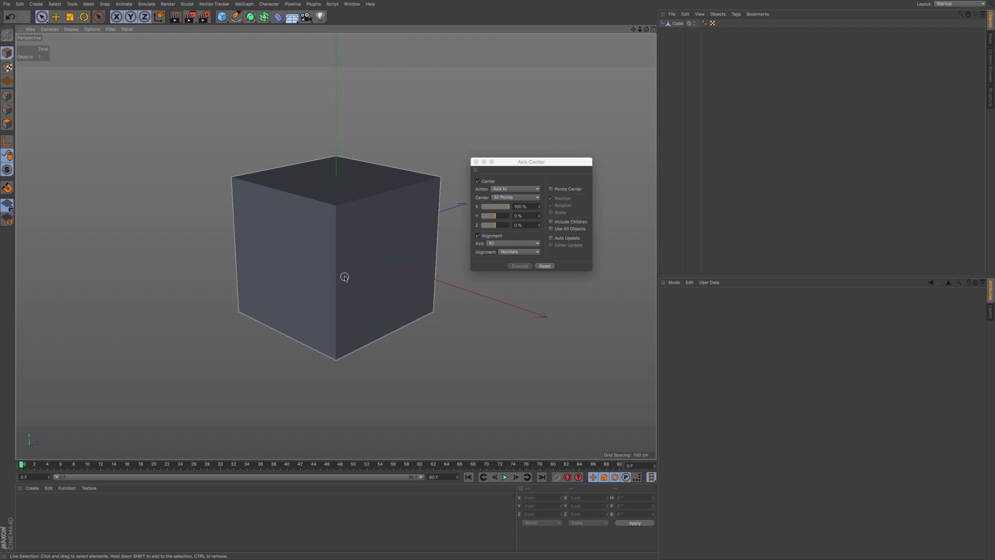
click(222, 19)
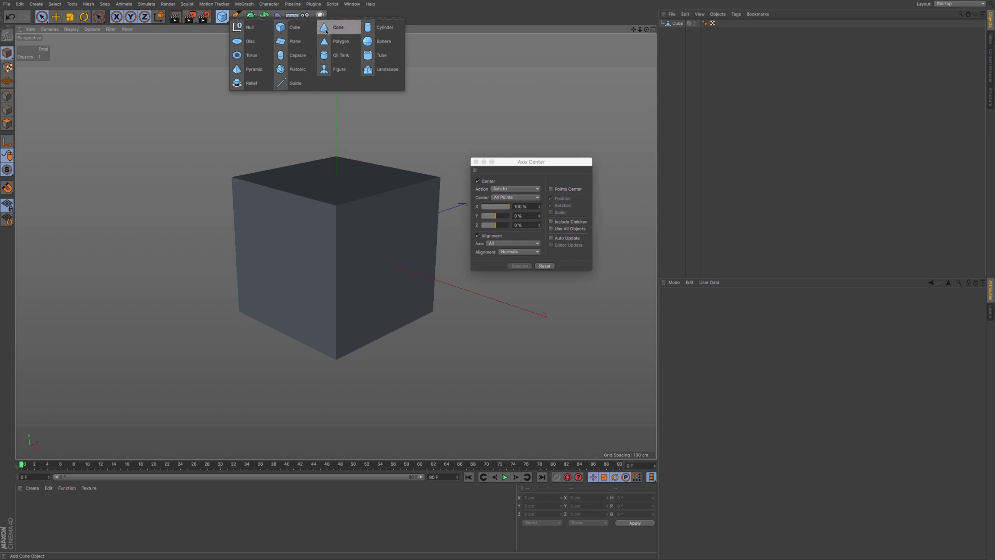
click(326, 29)
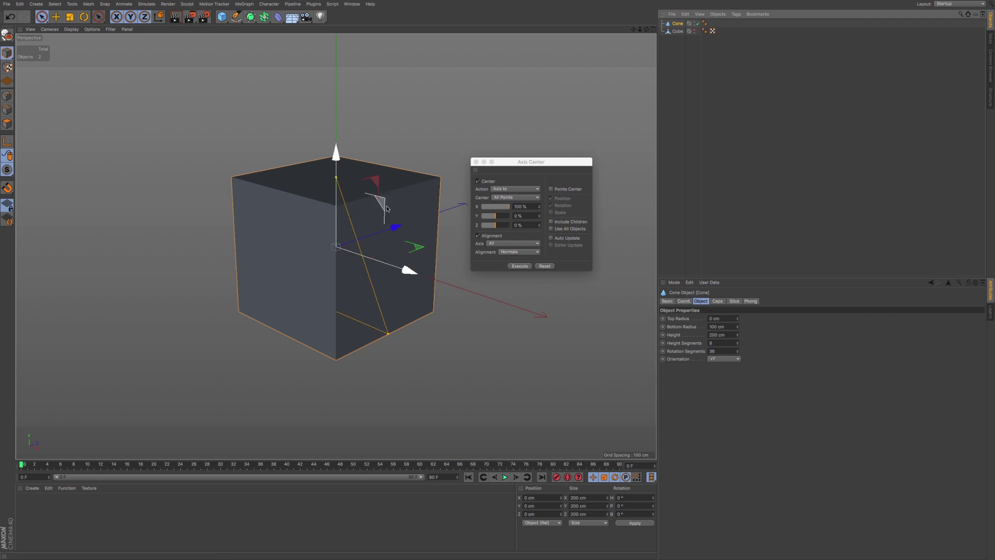
- Set the viewport shading to Lines, displaying the objects as Wireframe and then as Box
click(71, 30)
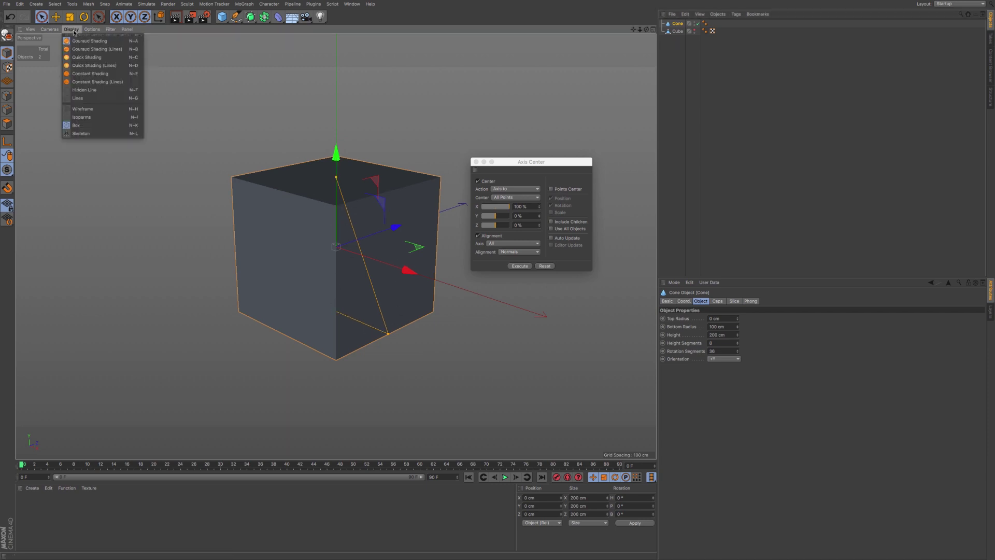
click(78, 98)
click(72, 29)
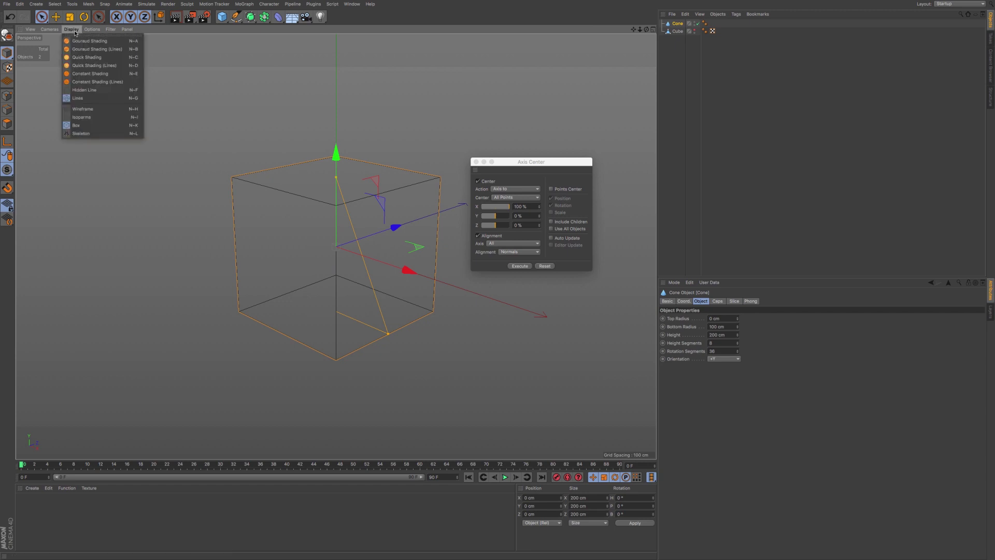
click(82, 109)
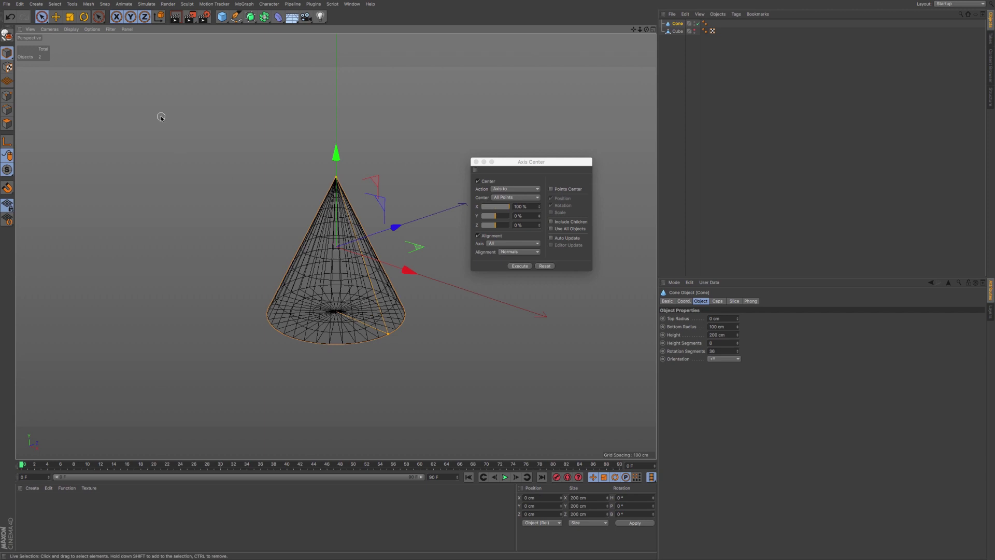
click(71, 29)
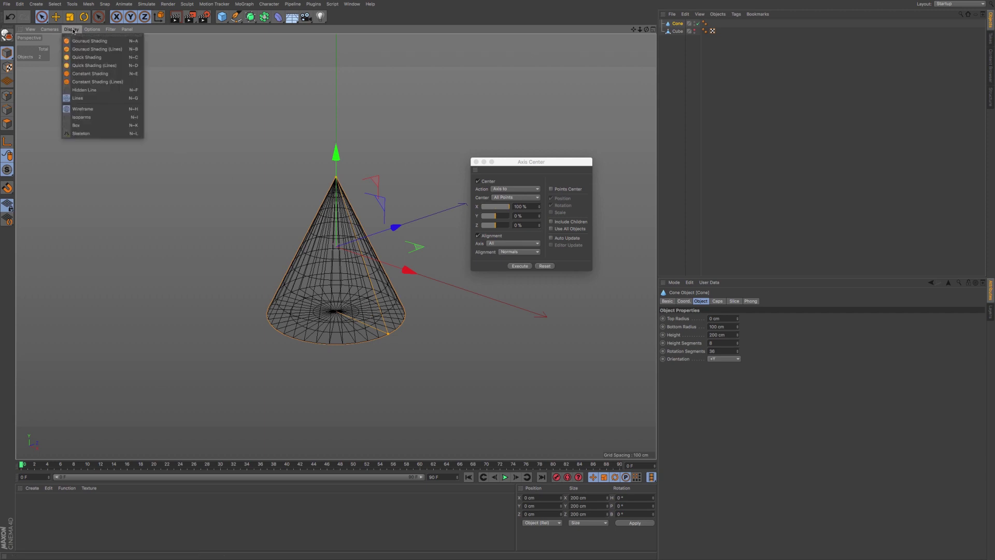
click(77, 125)
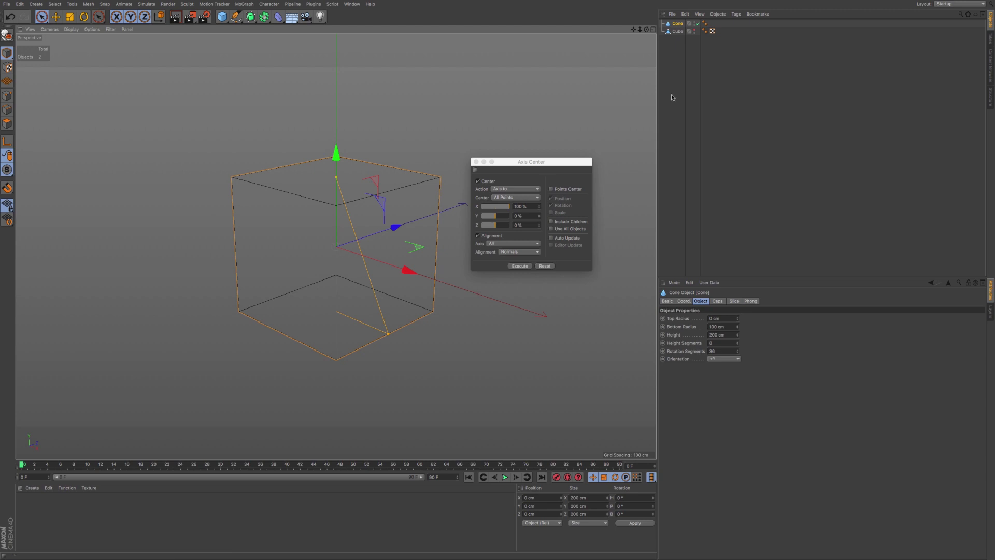
- Set the viewport display back to Gouraud Shading with the Wireframe option
click(693, 30)
click(695, 31)
click(71, 29)
click(79, 40)
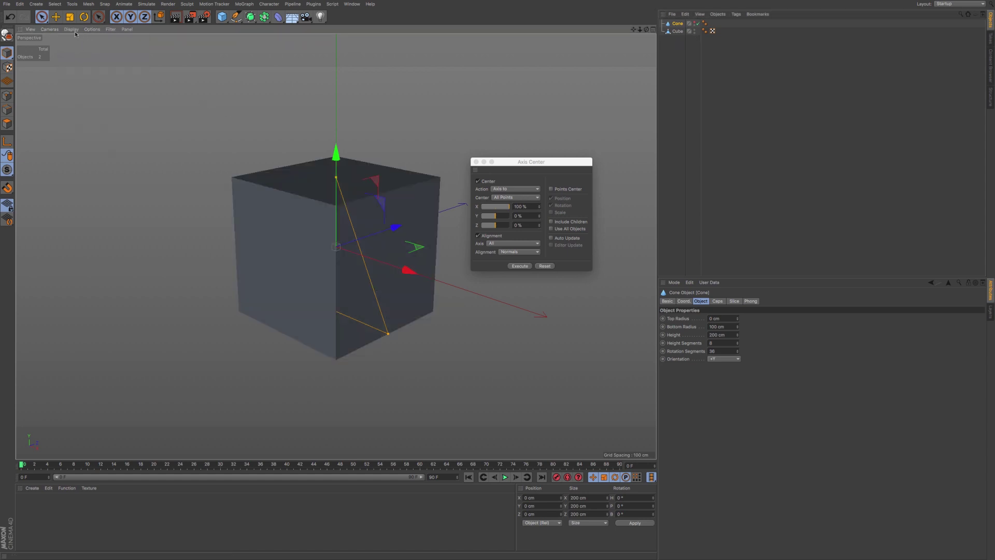
click(71, 29)
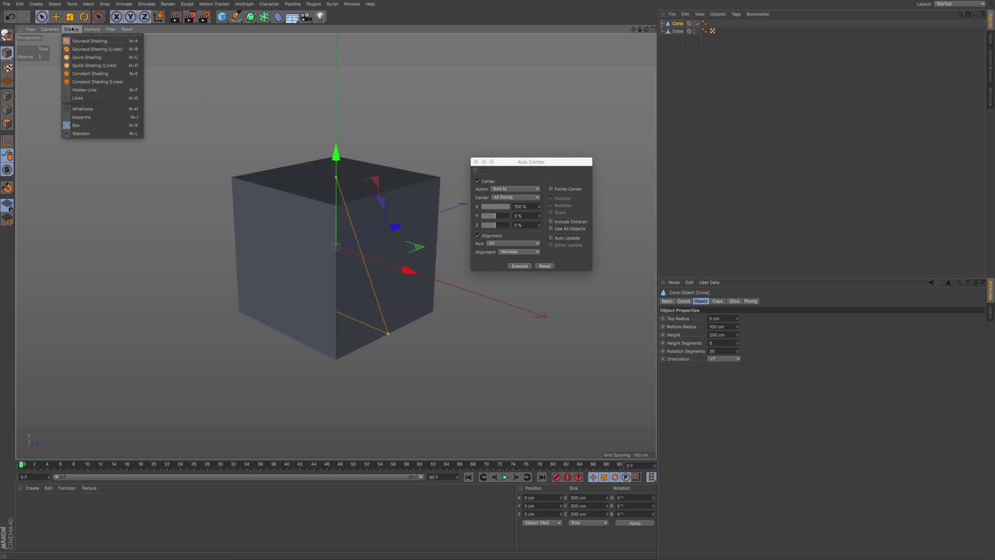
click(84, 108)
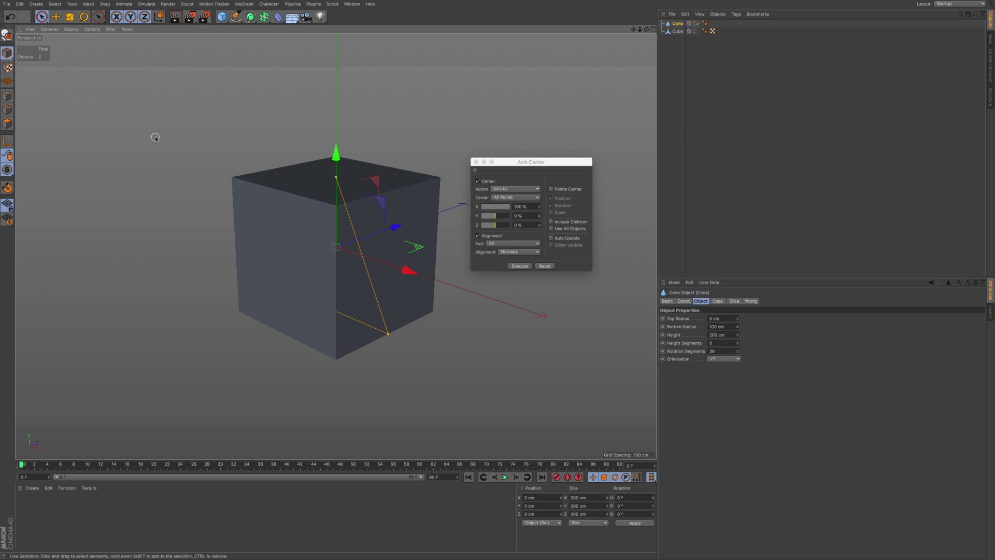
click(70, 30)
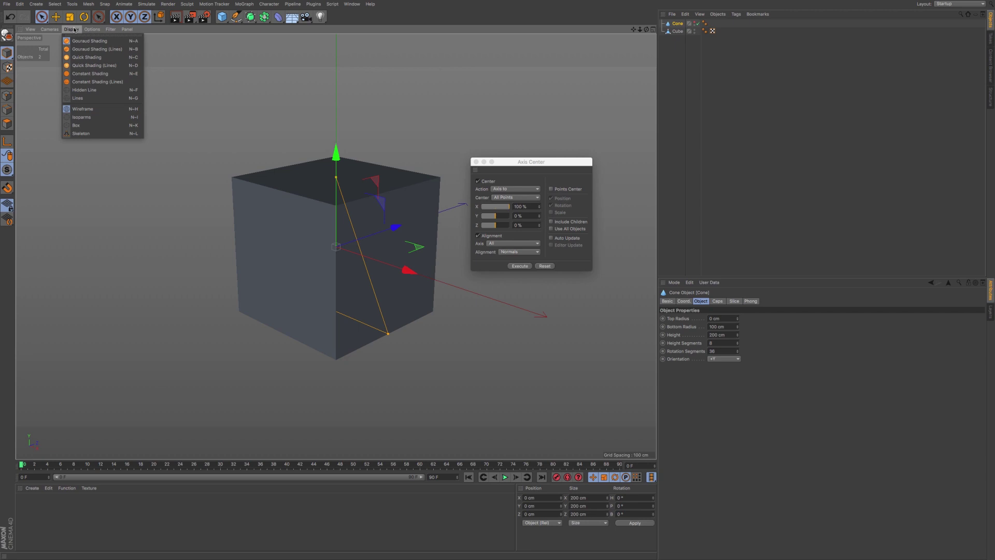
- Select the cube, reset the Axis Center values and execute to re-center its axis
click(678, 32)
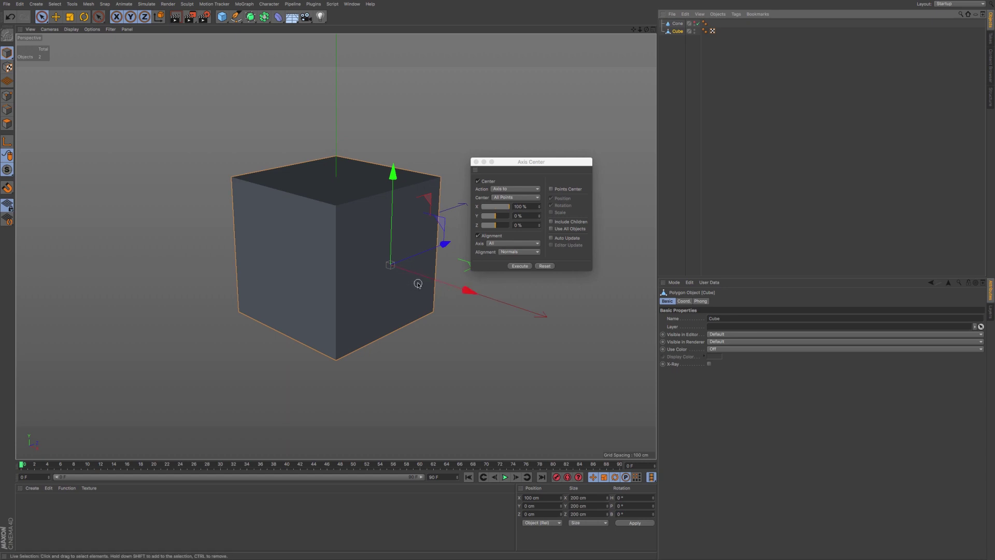
click(548, 268)
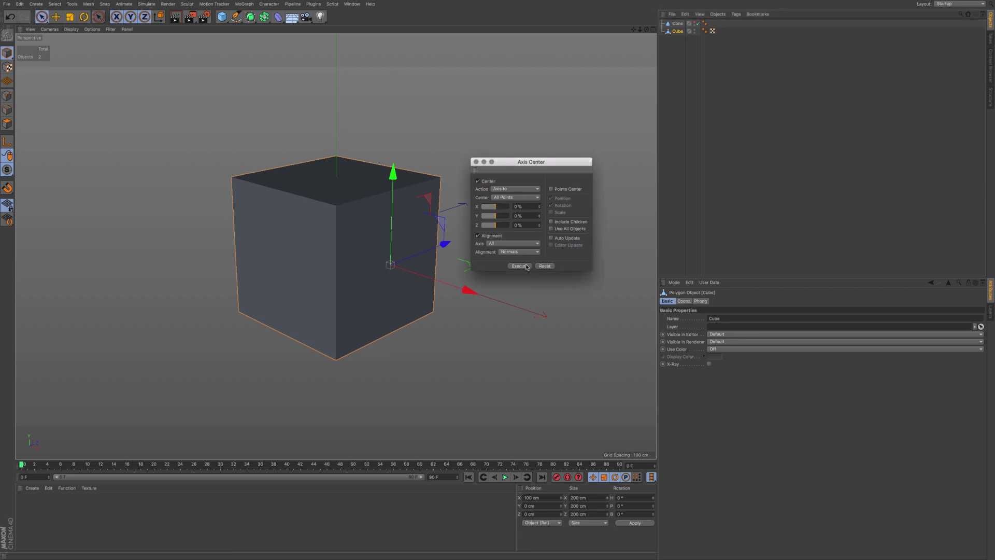
click(521, 267)
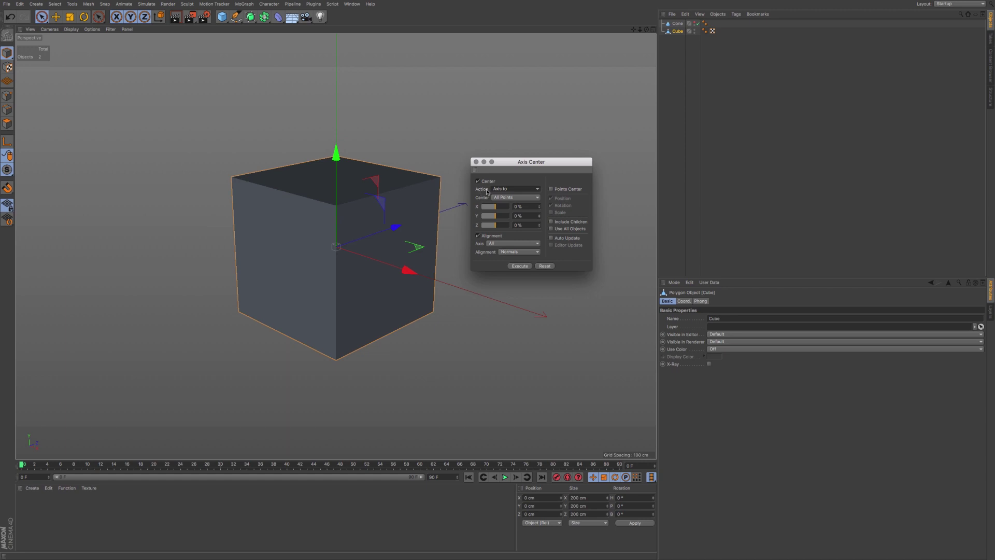
- Shift the cube's geometry relative to its axis using the action Object to, with X at 100 %
click(508, 189)
click(508, 205)
drag(496, 210, 515, 208)
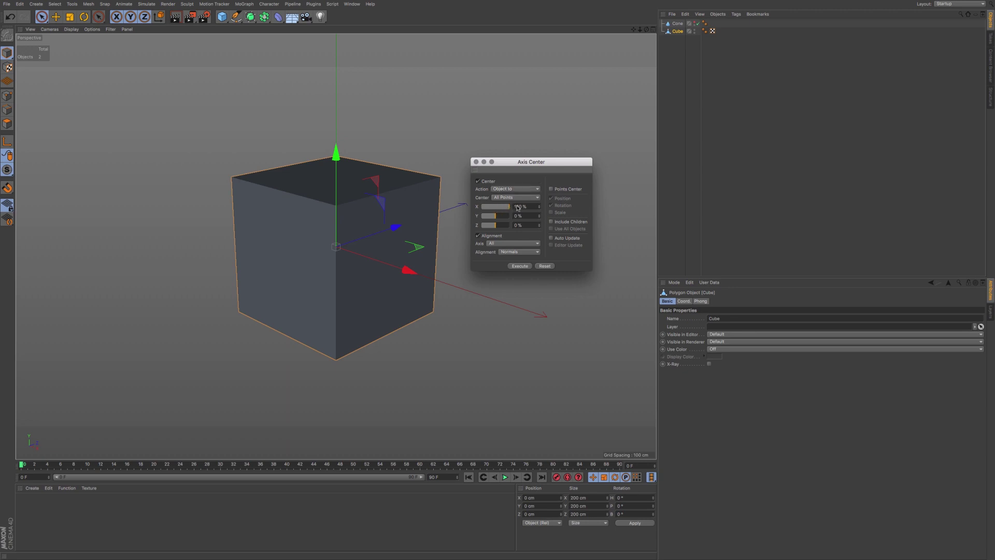
click(518, 266)
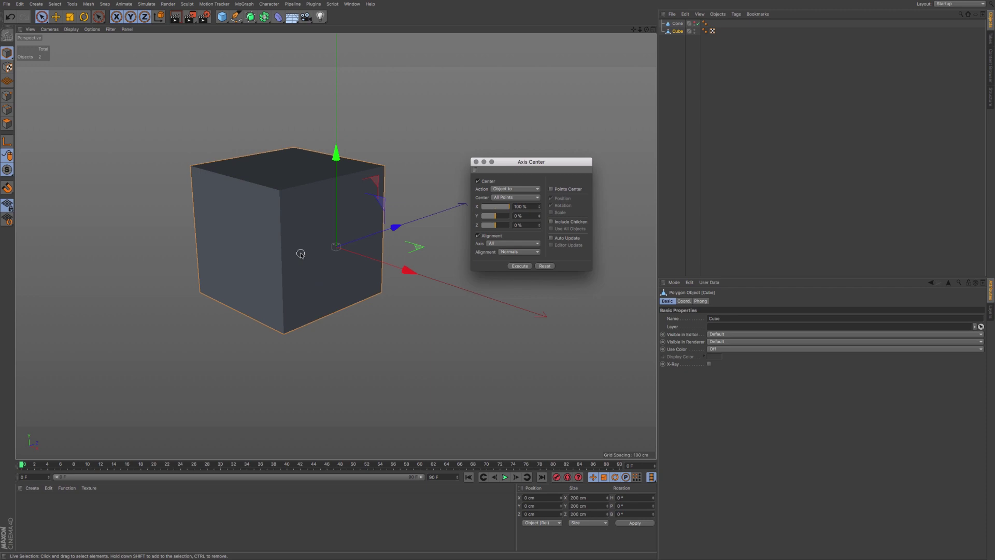
- Return the axis to the cube's center using the action Axis to, all points and reset offset values
click(519, 190)
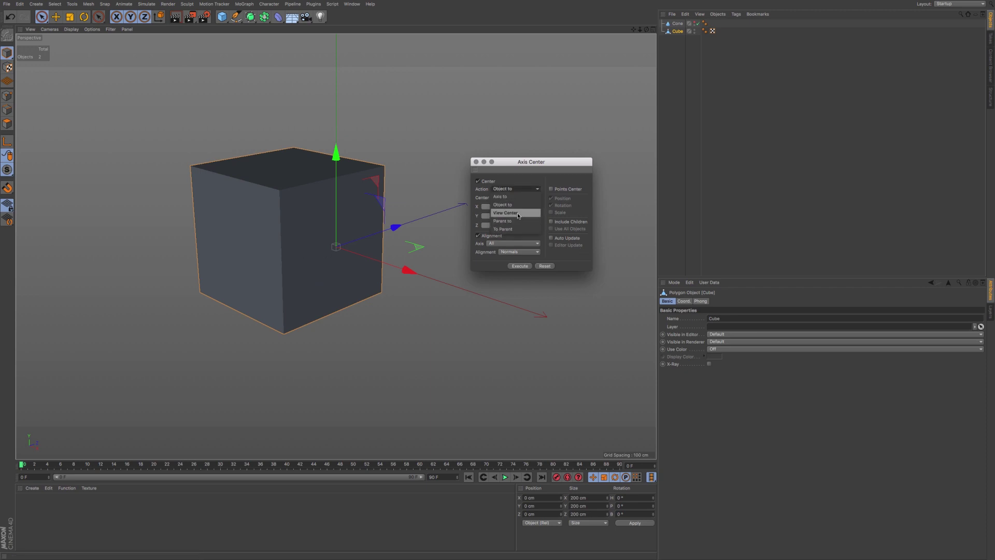
click(519, 213)
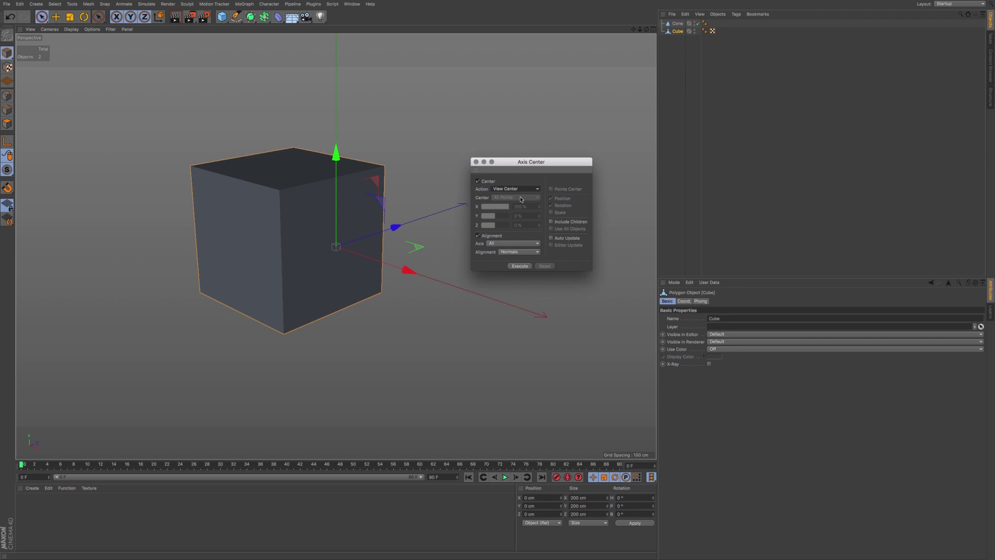
click(518, 189)
click(515, 197)
click(516, 197)
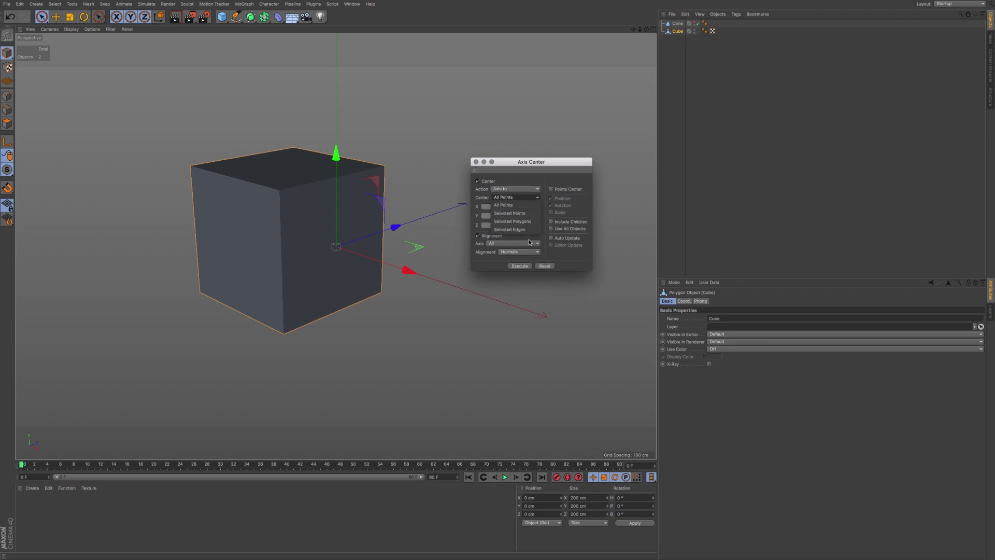
click(529, 266)
click(518, 265)
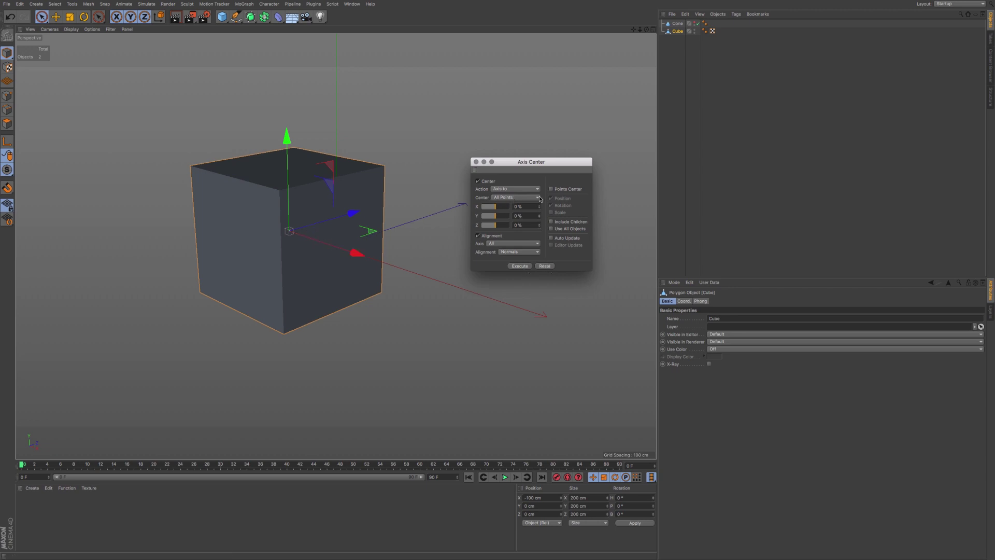
- Move the cube to the middle of the shifted perspective view using the Axis Center action View Center
click(515, 191)
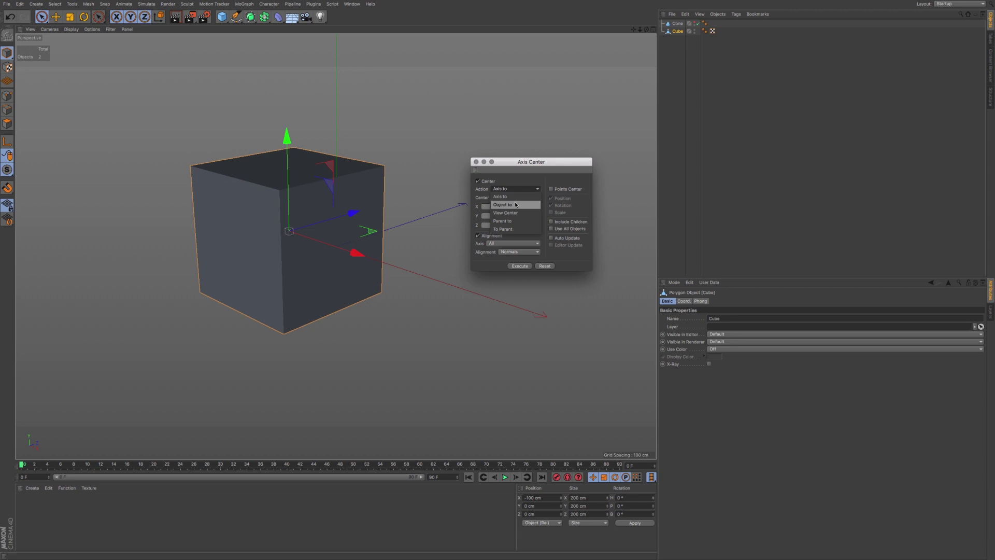
click(516, 214)
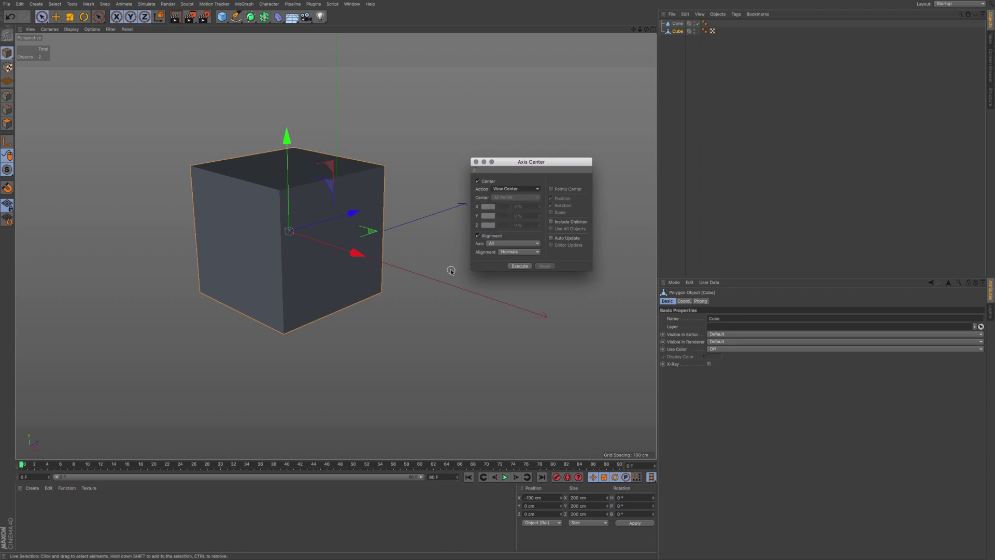
alt+middle_drag(496, 325, 349, 310)
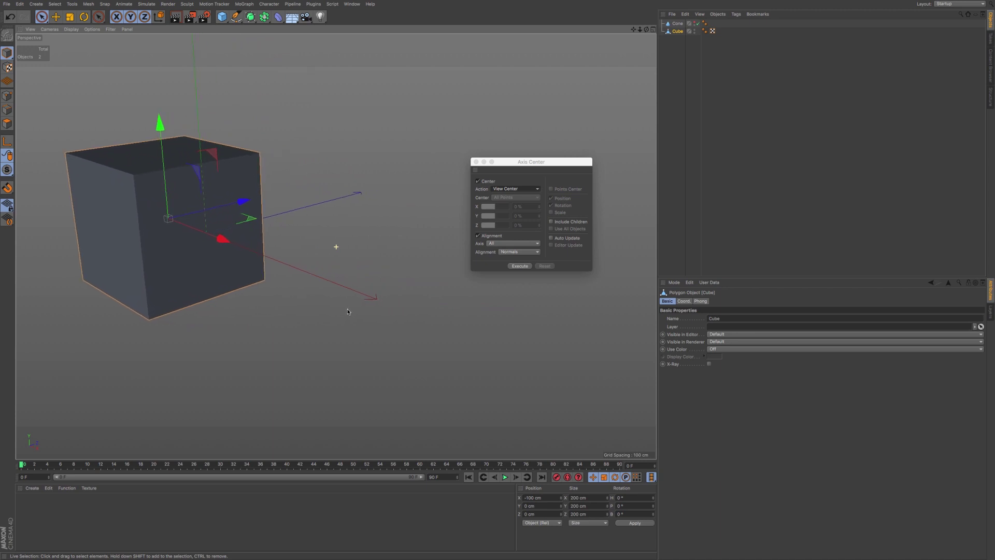
alt+middle_drag(478, 313, 463, 312)
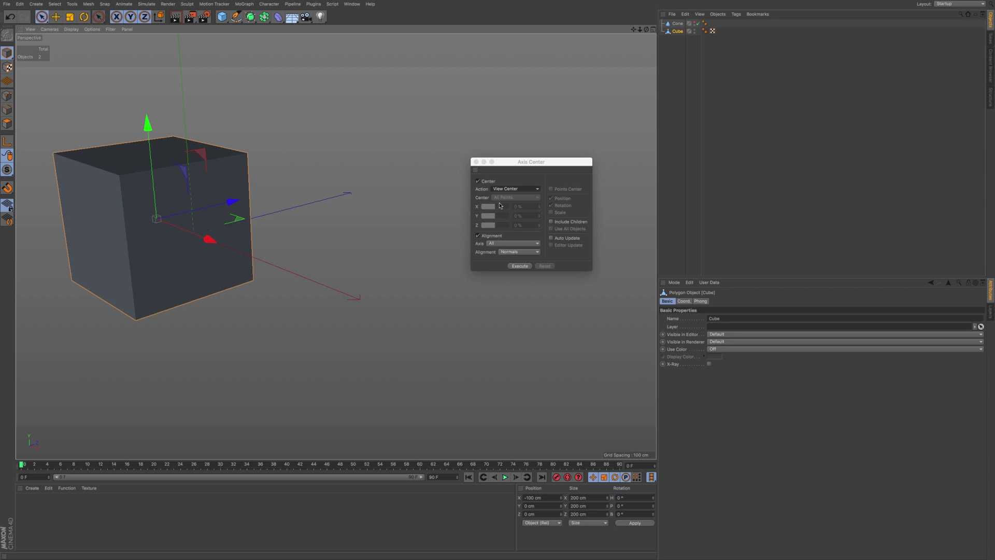
click(524, 267)
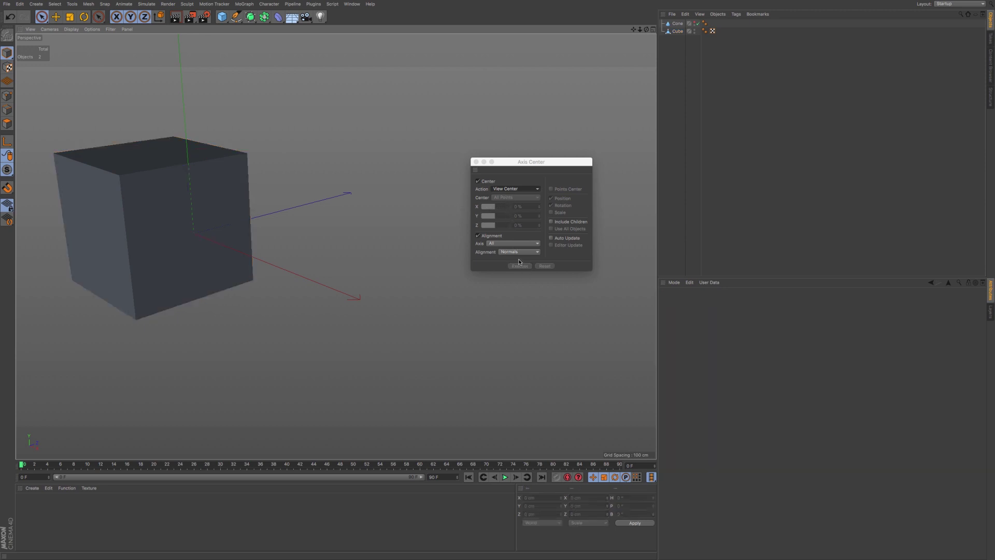
click(677, 31)
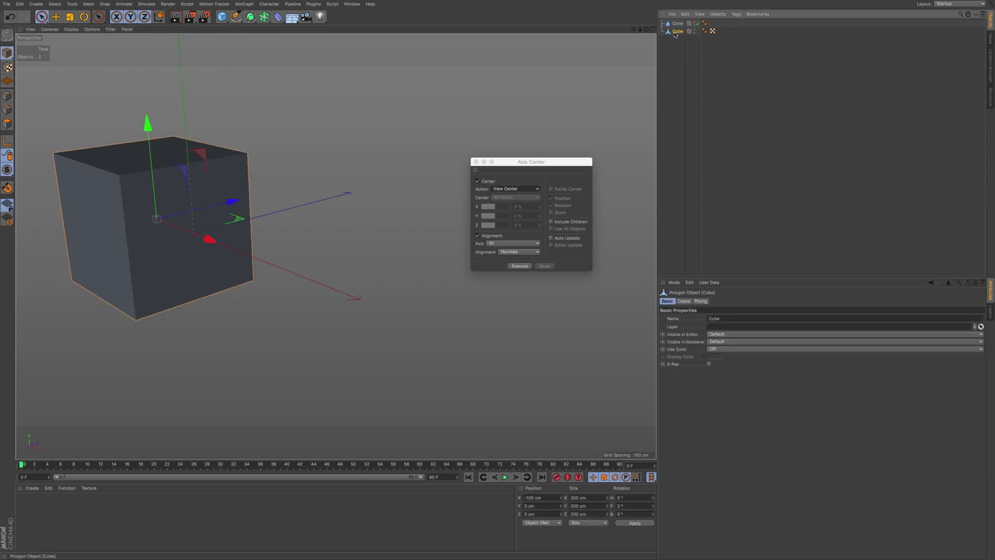
click(519, 269)
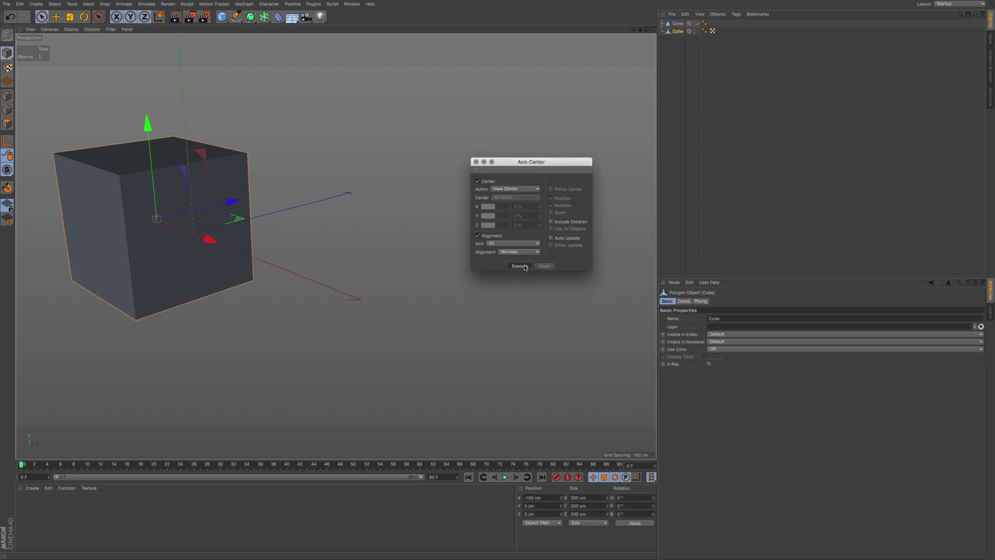
click(524, 266)
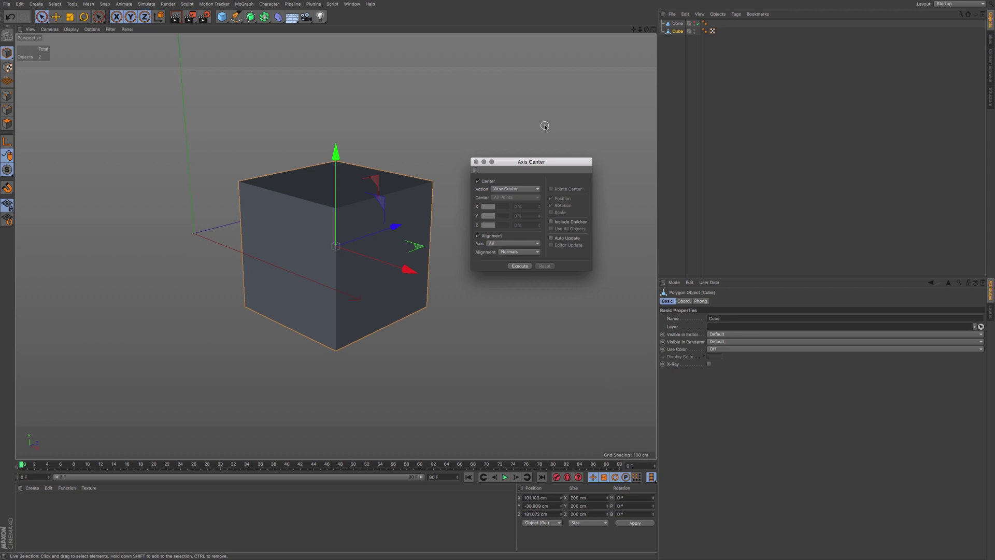
- Set the Axis Center action to Parent to, and nest the cube under a new null object
click(525, 191)
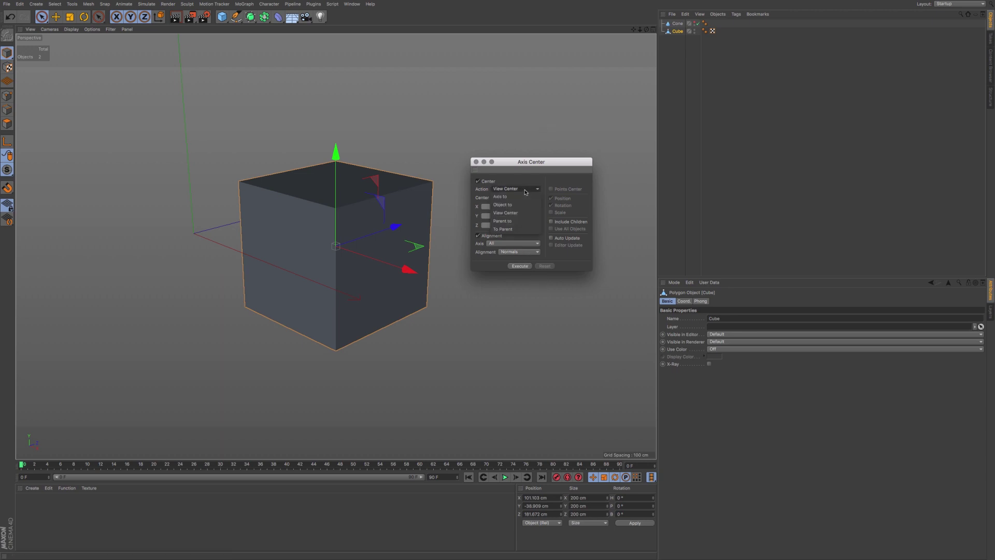
click(522, 222)
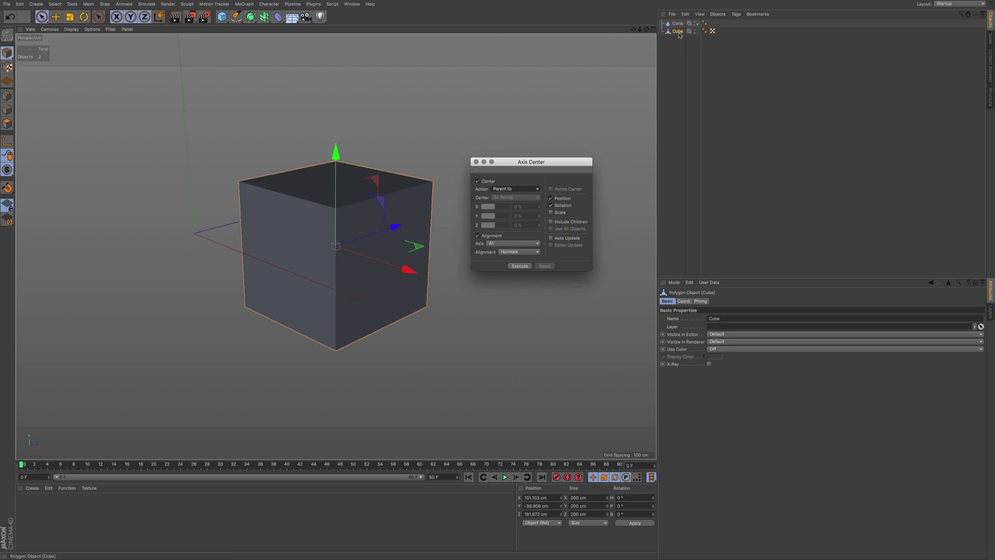
click(222, 17)
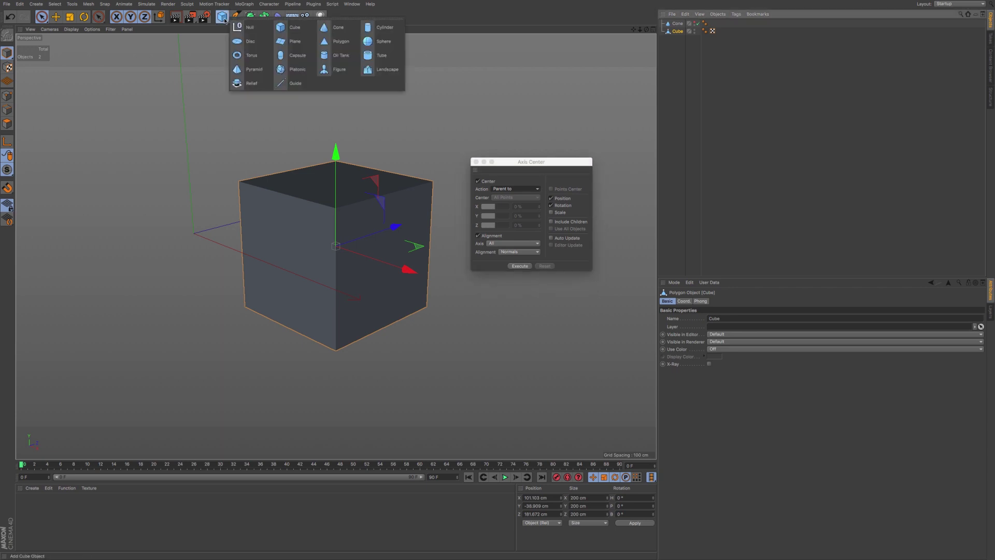
click(245, 27)
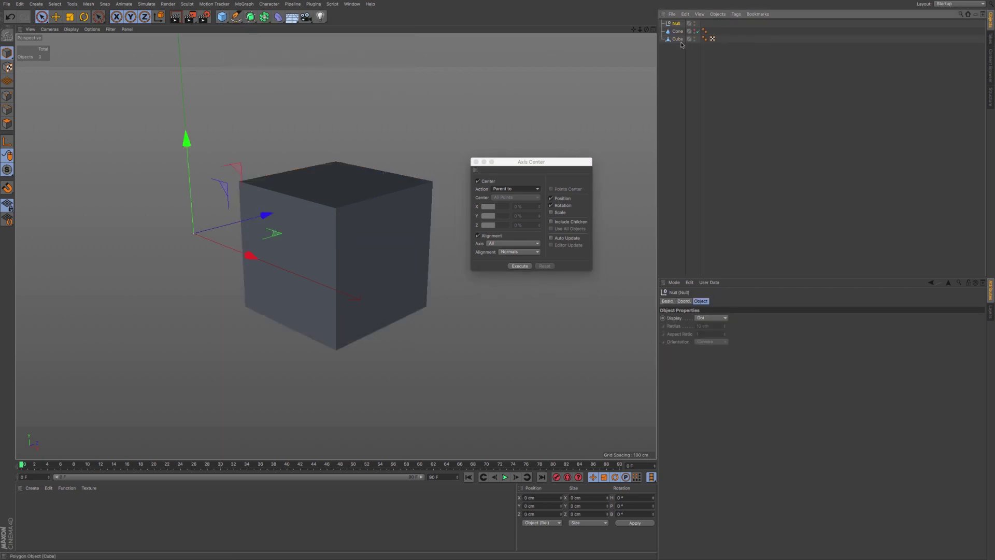
drag(679, 42, 677, 25)
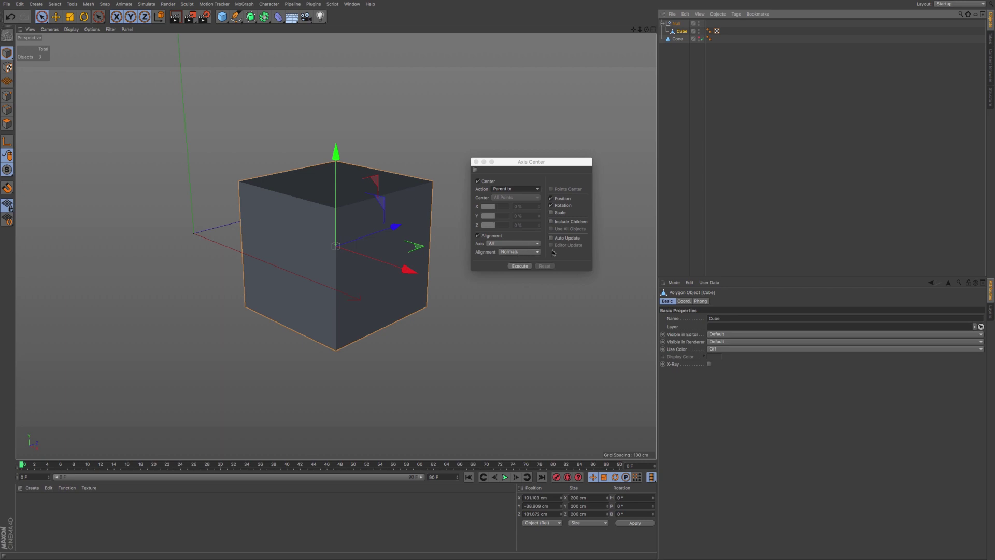
- Move the parent null onto the cube's axis by executing Parent to on the cube, and check the null's position
click(676, 24)
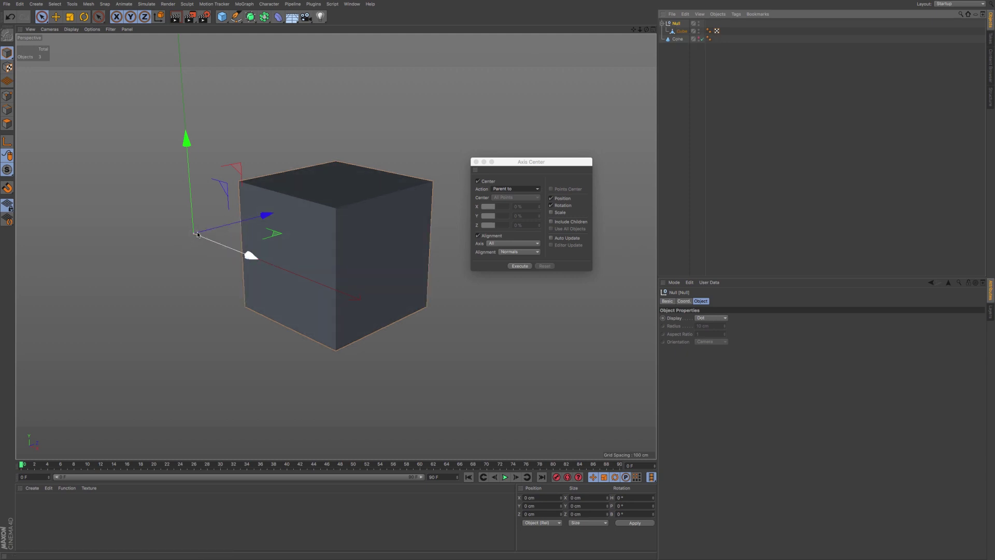
click(680, 31)
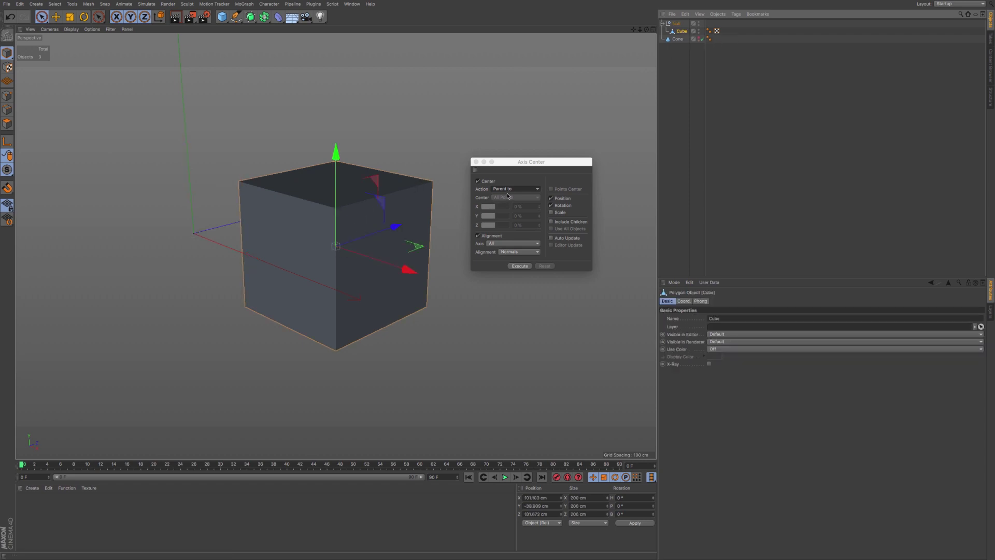
click(521, 267)
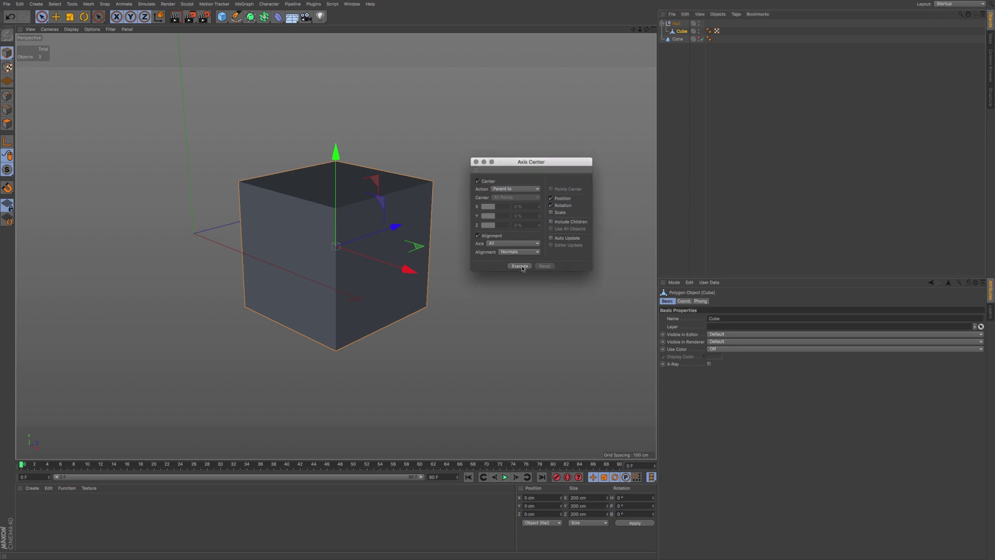
click(679, 24)
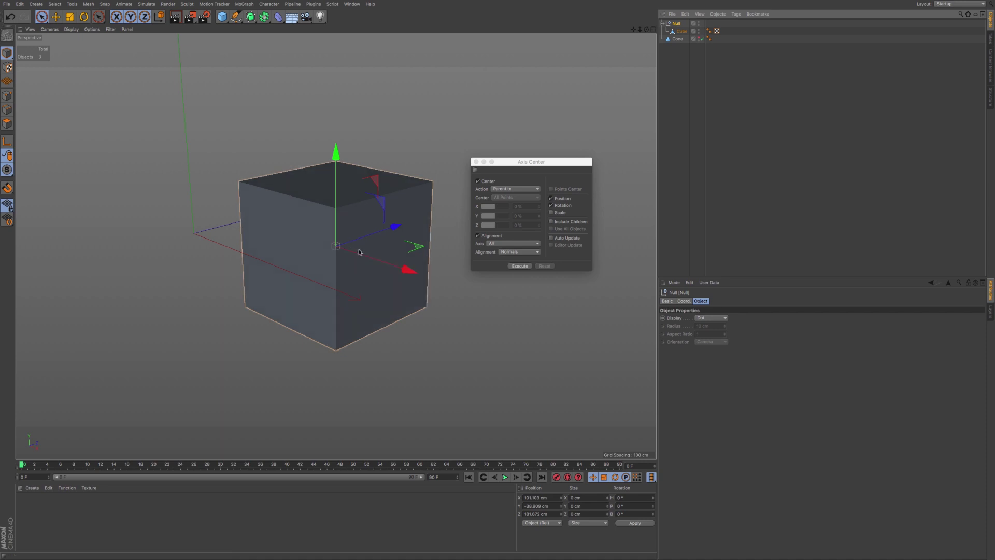
click(387, 249)
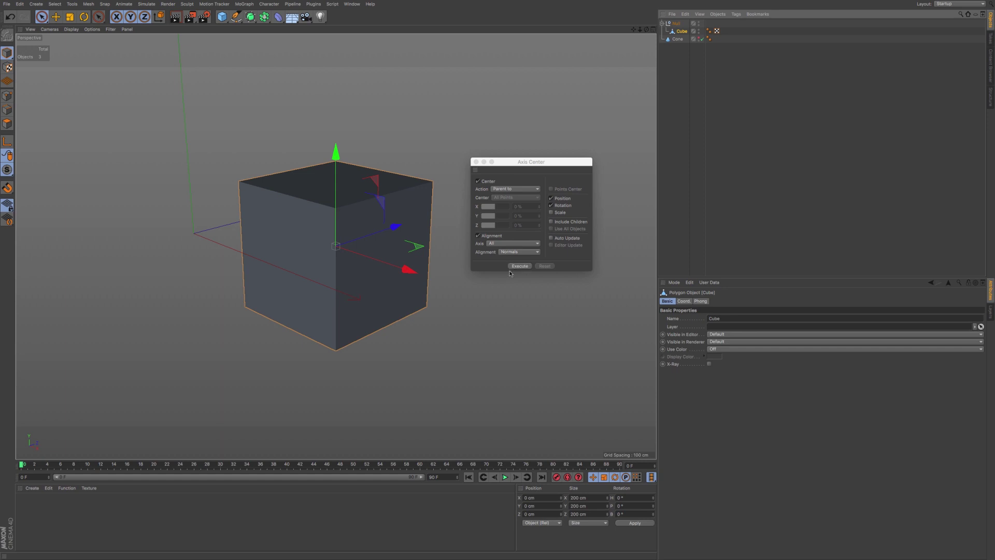
- Undo the Parent to move of the null
key(super+z)
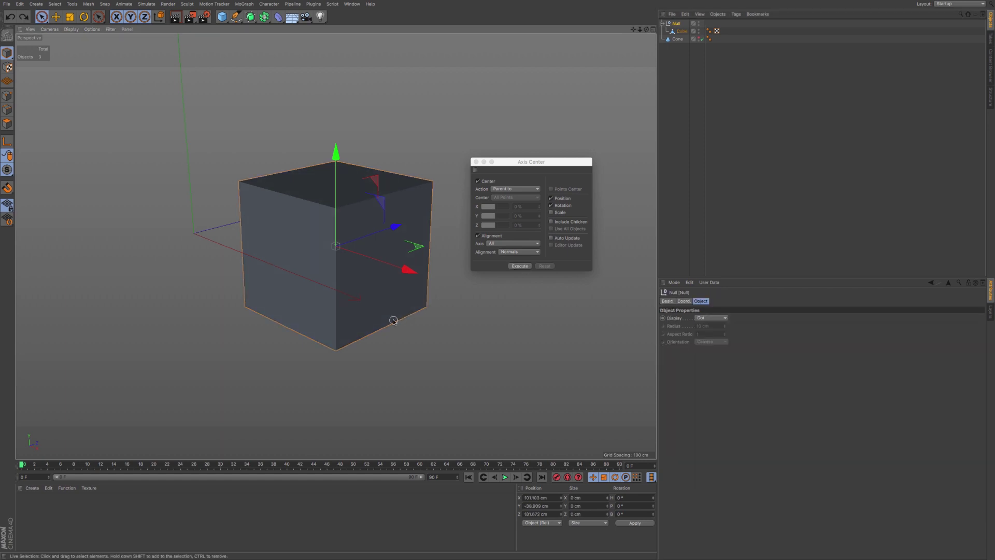
click(679, 25)
key(super+z)
key(super+z)
key(super+z)
key(super+z)
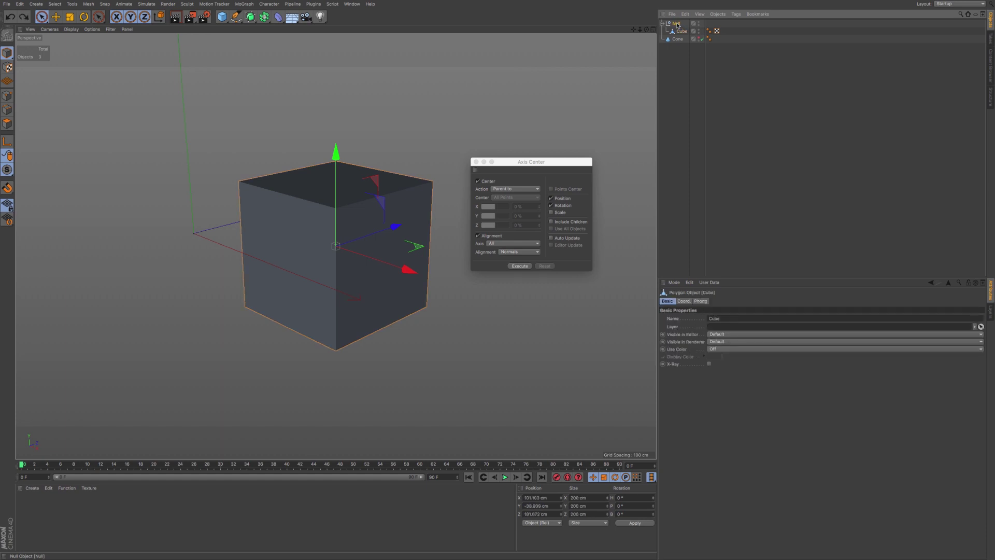
- Move the cube onto its parent null using the Axis Center action To Parent, and compare both objects' axes
click(677, 24)
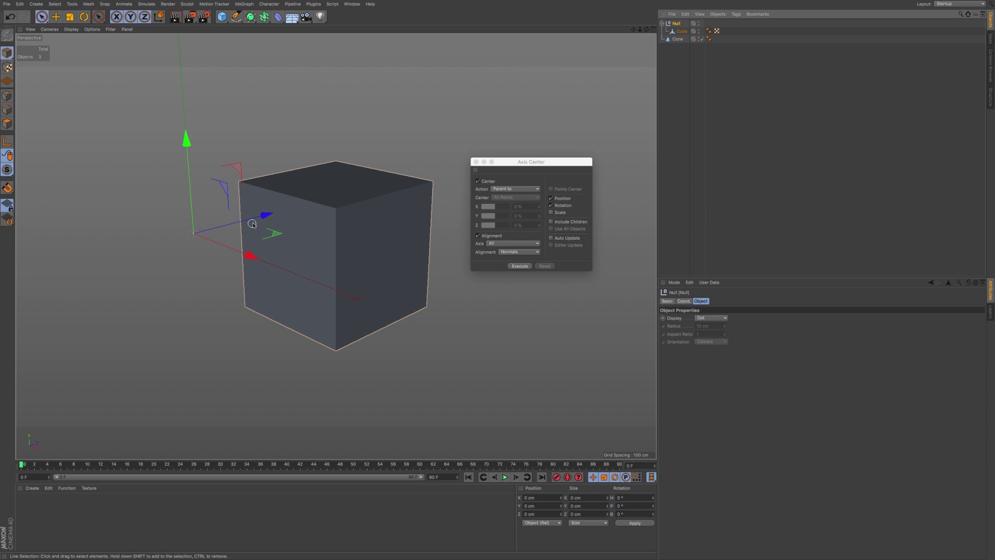
click(681, 31)
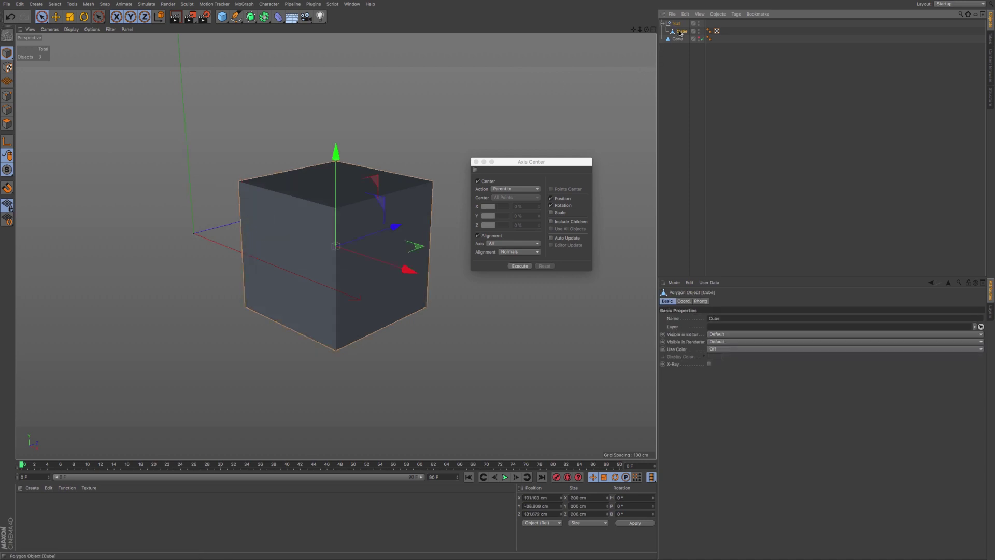
click(510, 189)
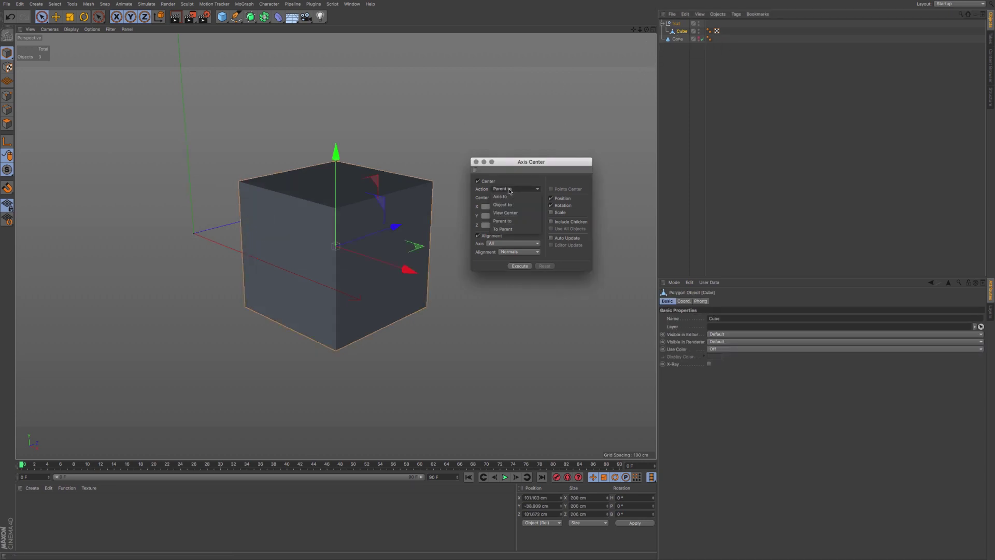
click(509, 229)
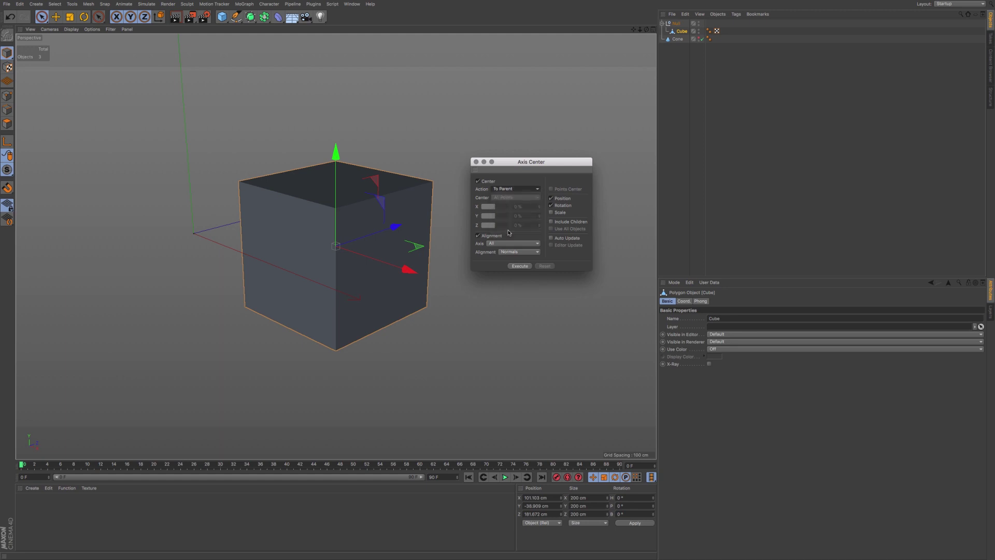
click(517, 266)
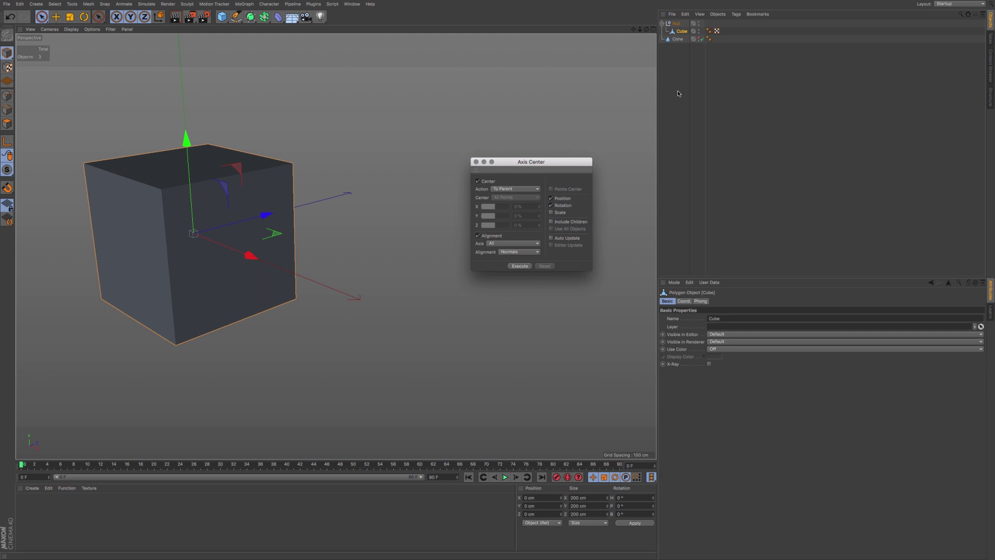
click(681, 32)
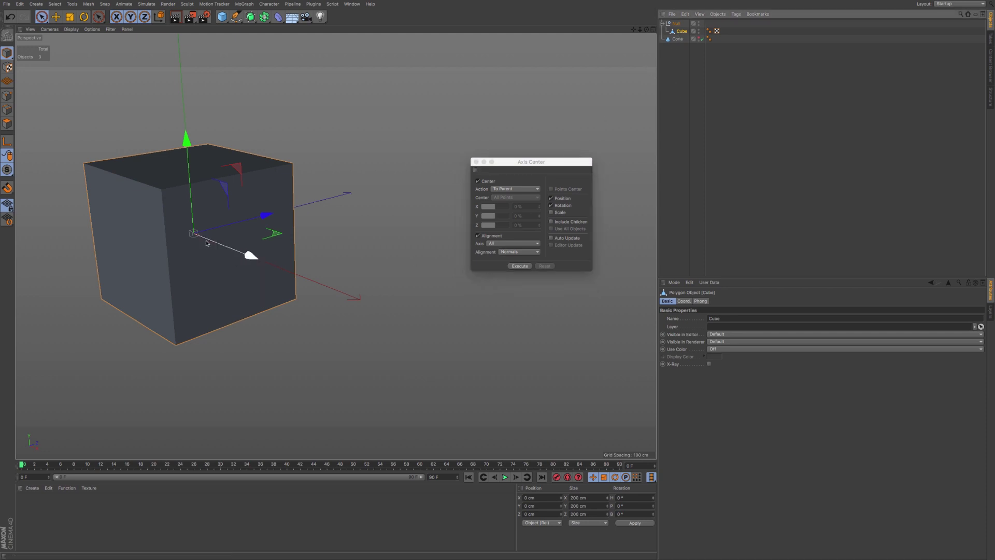
click(679, 25)
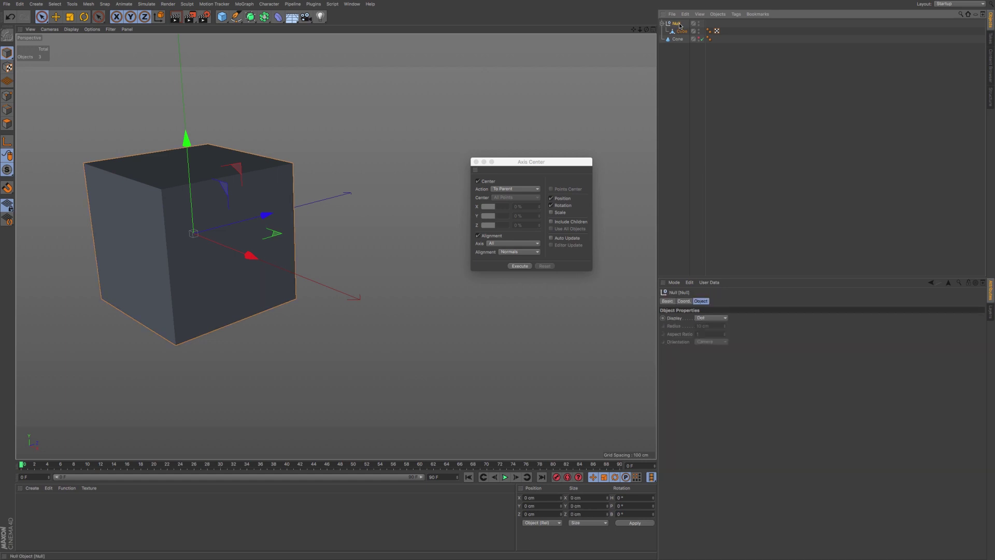
click(681, 32)
click(677, 25)
- Undo the To Parent move of the cube
key(super+z)
key(super+z)
key(super+z)
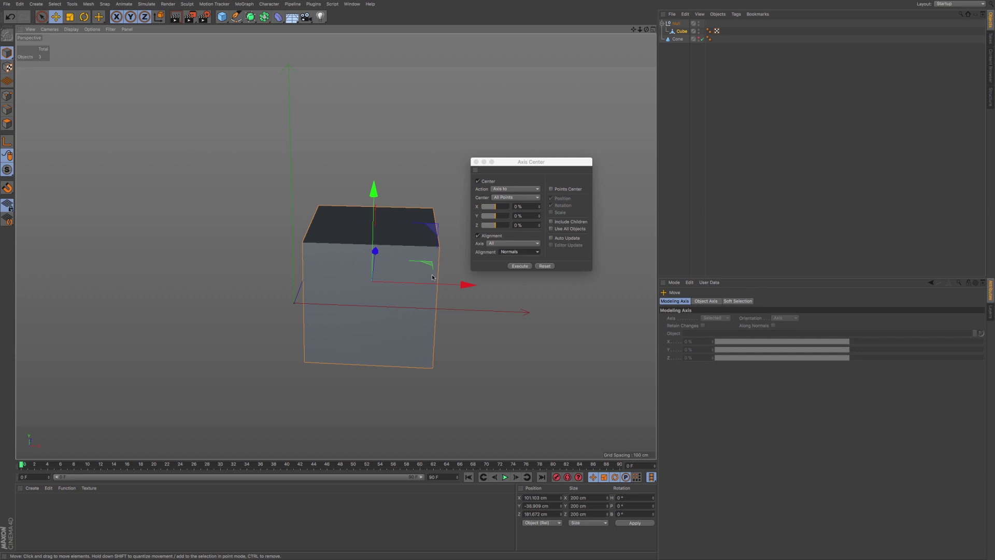
- Set the Axis Center's center to Selected Points and, in point mode, select the cube's four top corner points with Live Selection
click(506, 197)
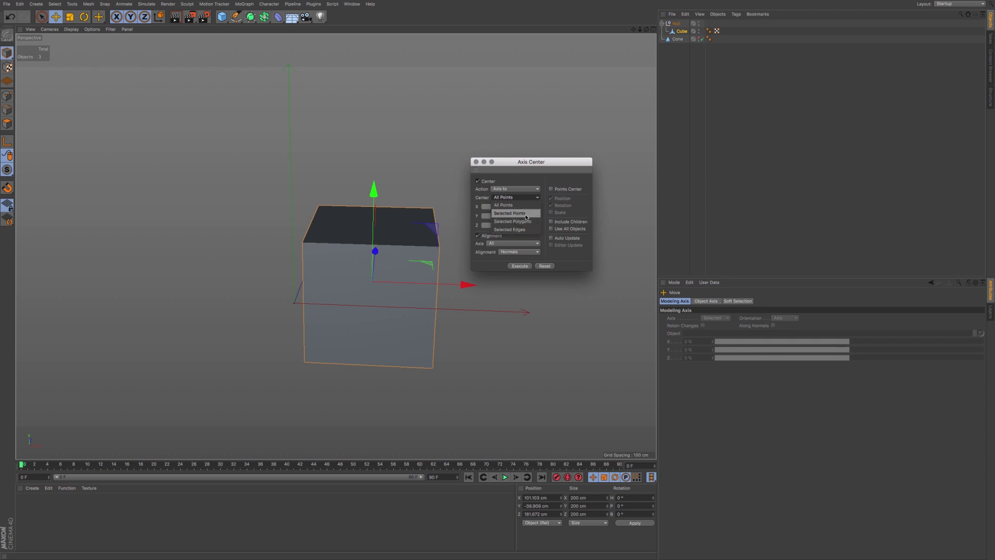
click(526, 217)
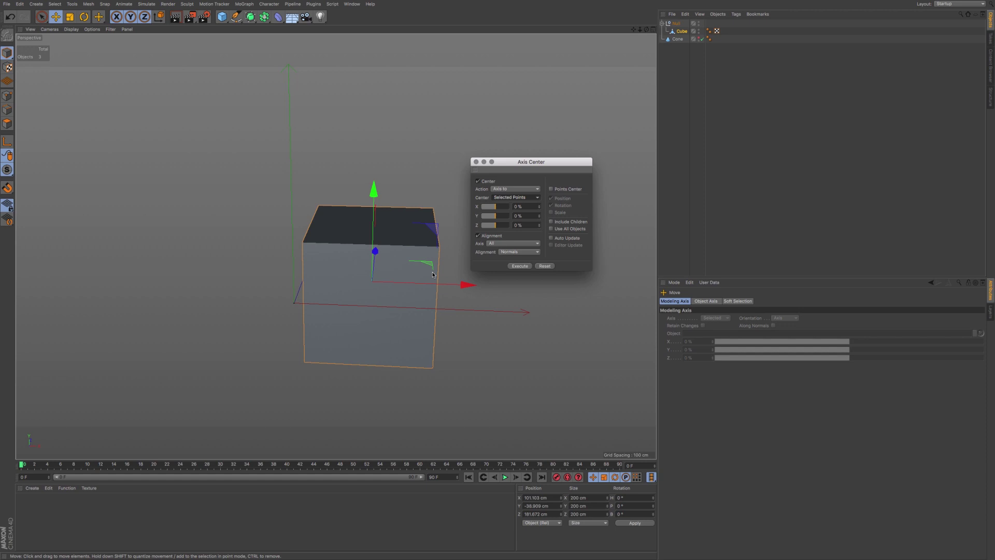
click(7, 95)
mouse_move(343, 263)
alt+mouse_down()
mouse_move(372, 268)
mouse_move(334, 275)
mouse_move(366, 258)
mouse_move(350, 267)
alt+mouse_up()
click(41, 17)
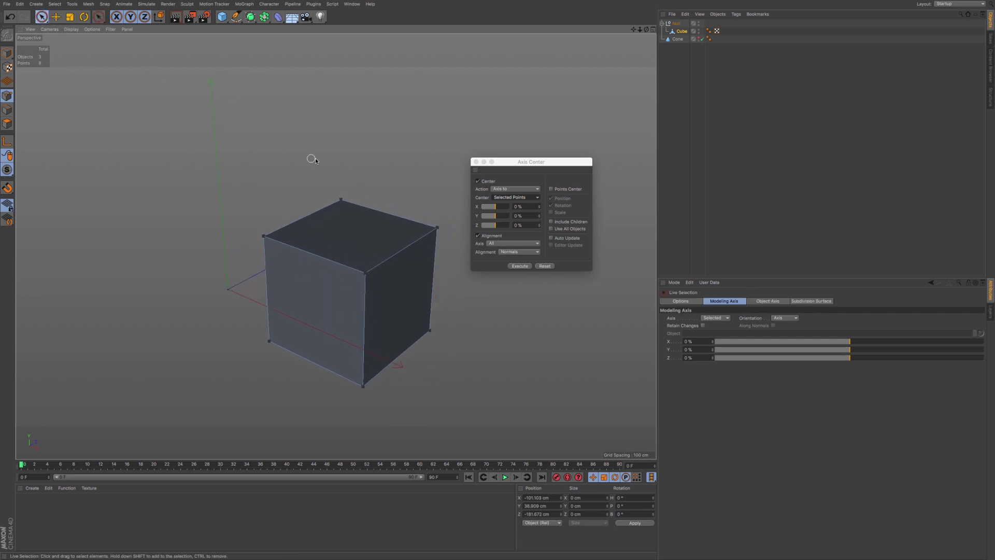
click(330, 200)
shift+click(264, 236)
shift+click(366, 273)
shift+click(435, 230)
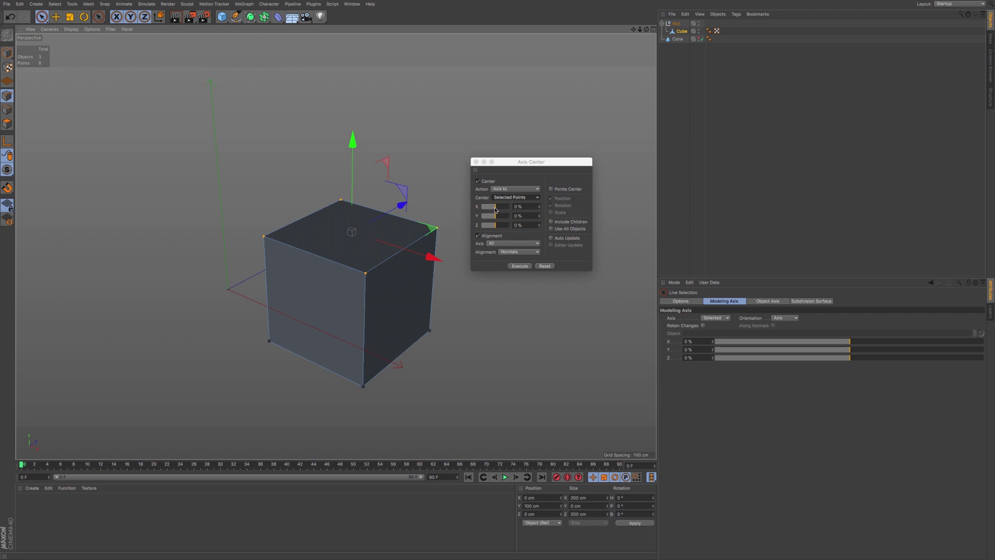
- Shift the cube's axis to X 100 % of the selected points with Axis to, and return to Model mode
drag(496, 209, 519, 208)
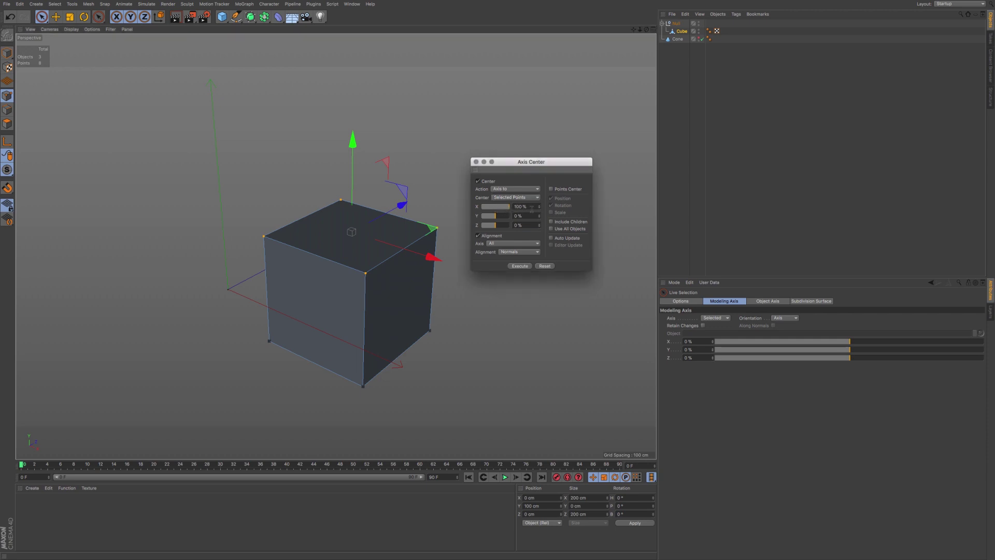
click(519, 266)
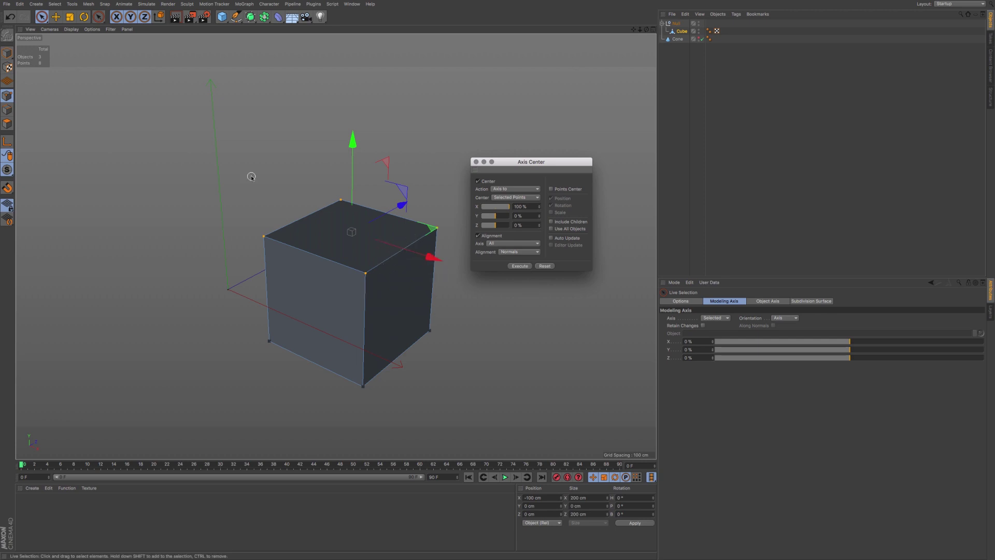
click(8, 52)
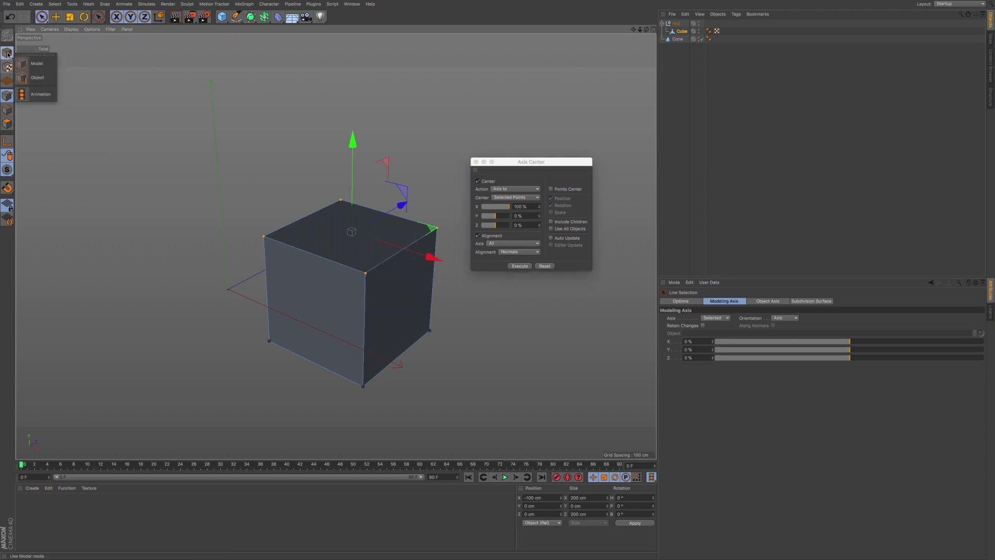
- Return to Model mode, reset the Axis Center offsets to 0 %, and recenter the cube's axis on the selected points
click(40, 63)
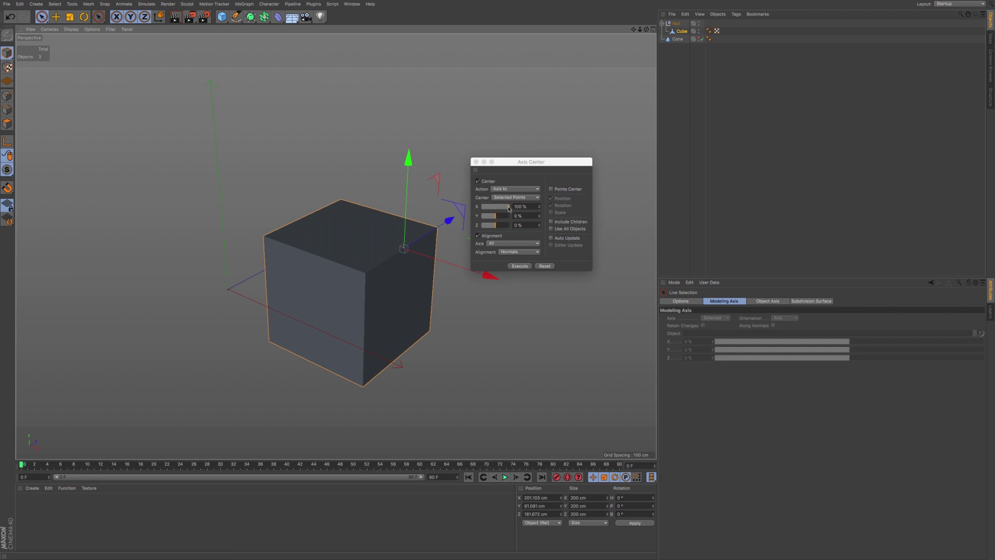
click(545, 266)
click(527, 268)
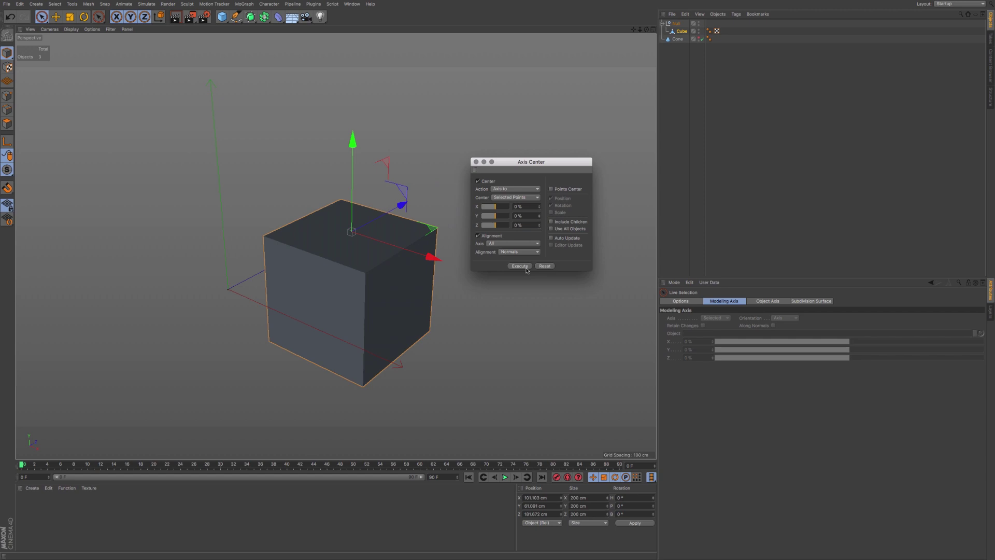
- Set Center to All Points and move the cube's axis to the middle of the cube
click(515, 198)
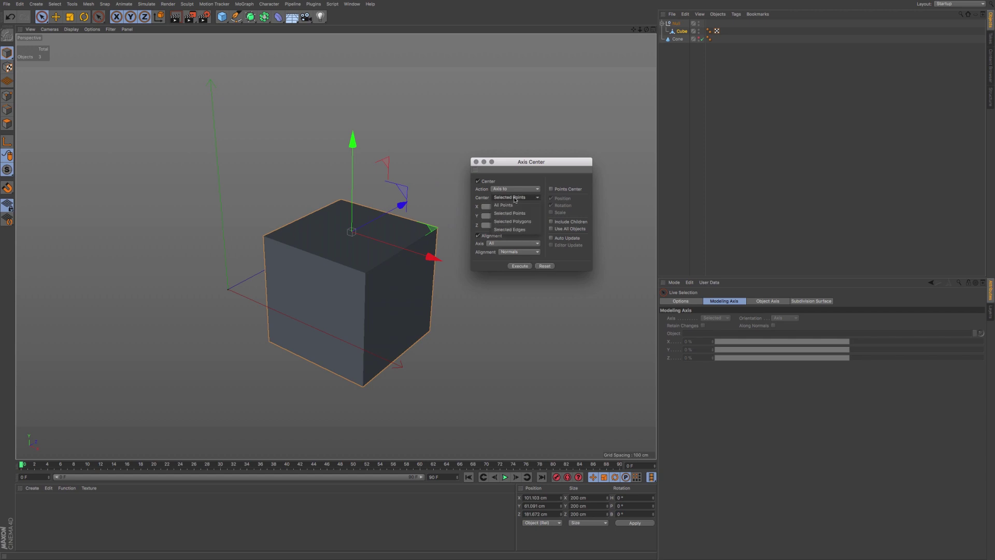
click(505, 205)
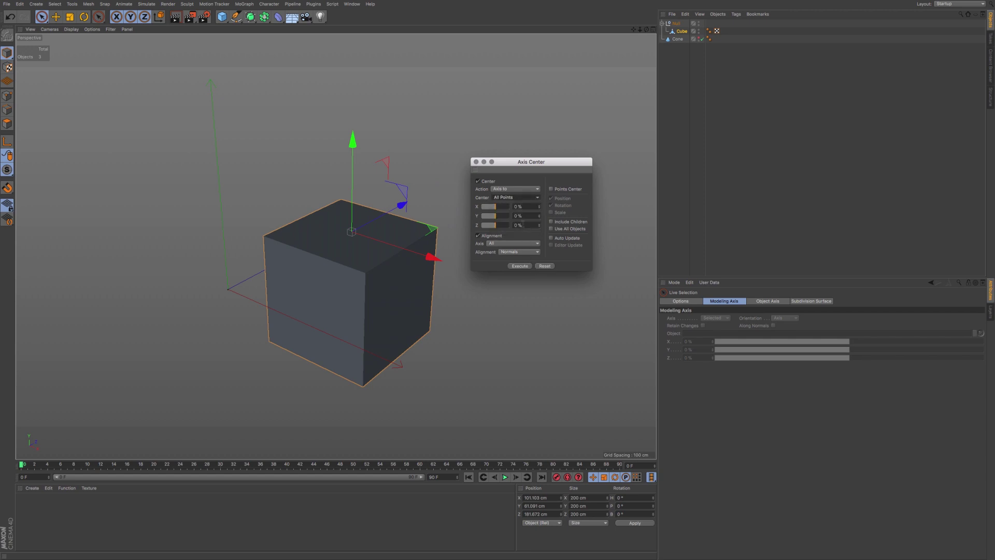
click(519, 266)
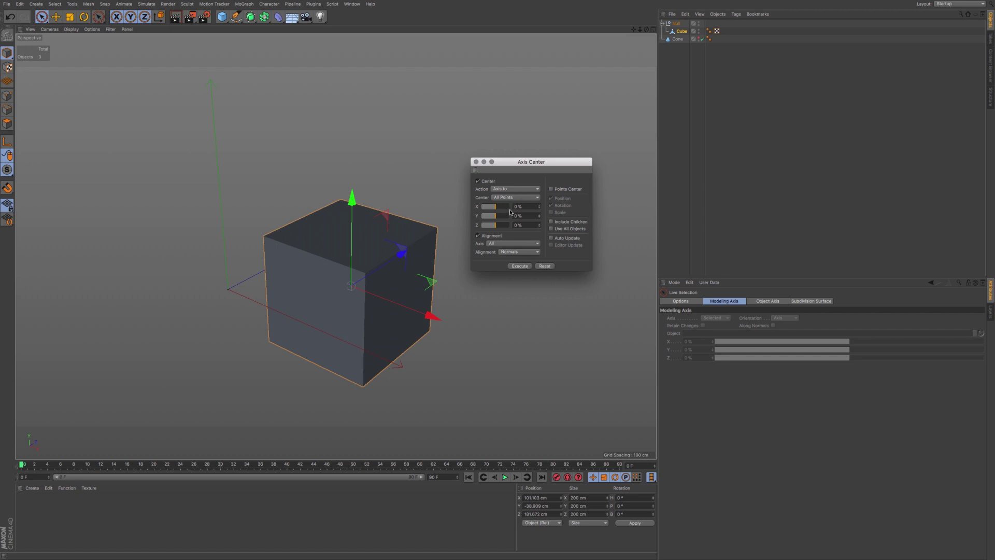
- Set Center to Selected Polygons and, in polygon mode, select the cube's front face
click(512, 197)
click(511, 222)
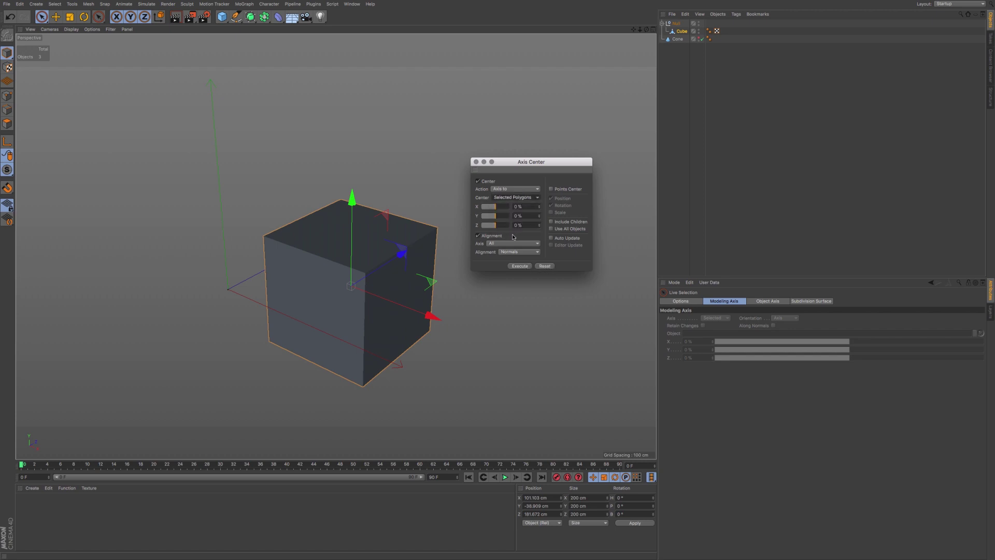
click(6, 124)
click(288, 294)
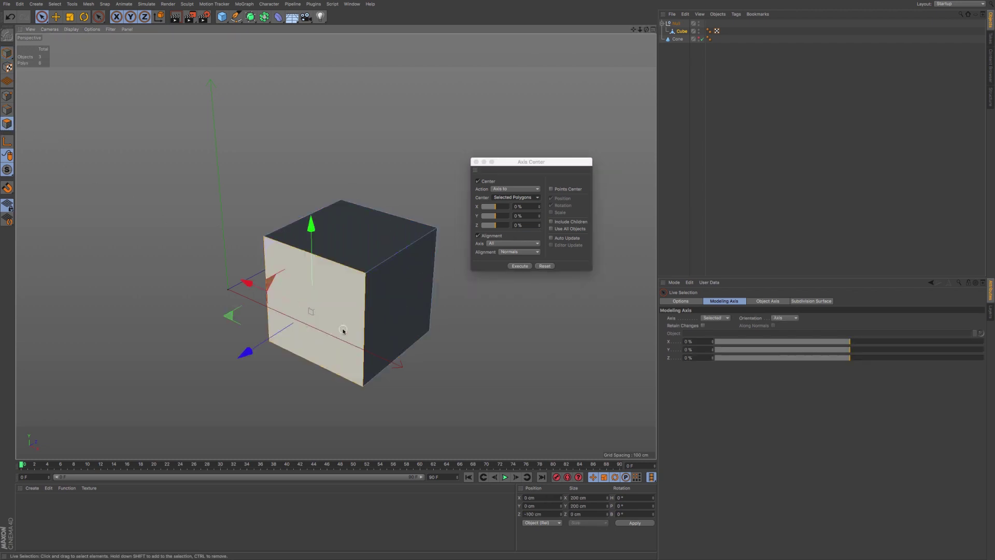
- Shift the cube's axis to X 100 % of the selected polygon with Axis to, and return to Model mode
drag(498, 209, 515, 208)
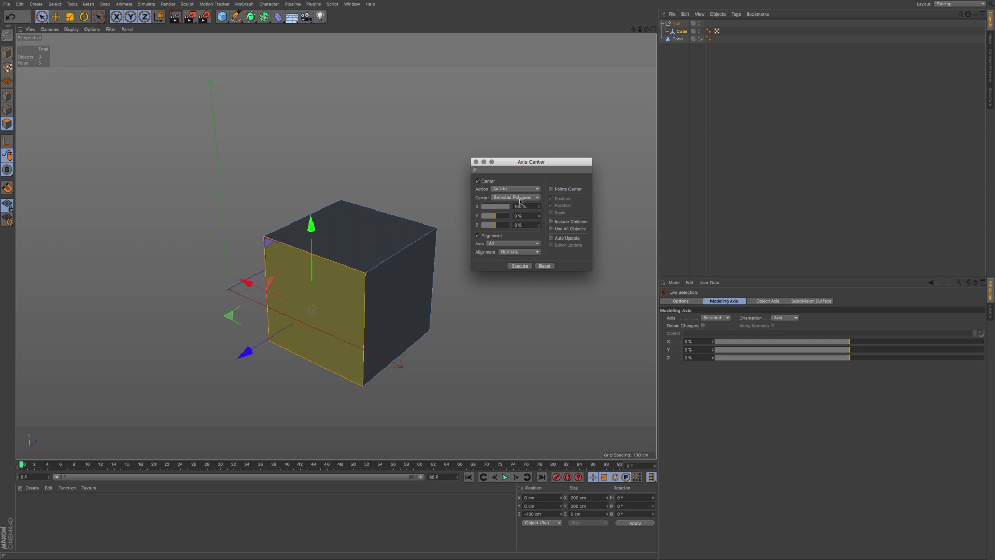
click(519, 266)
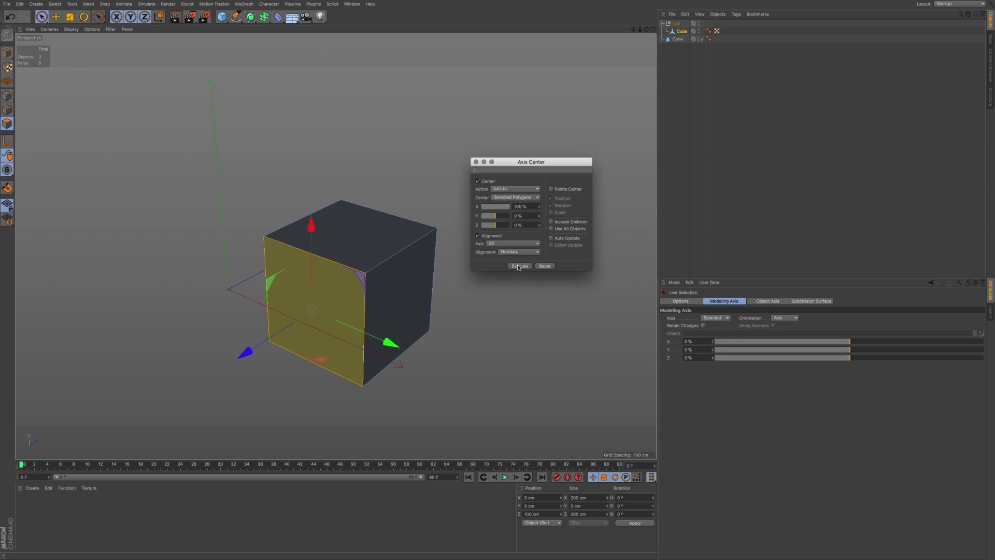
click(8, 53)
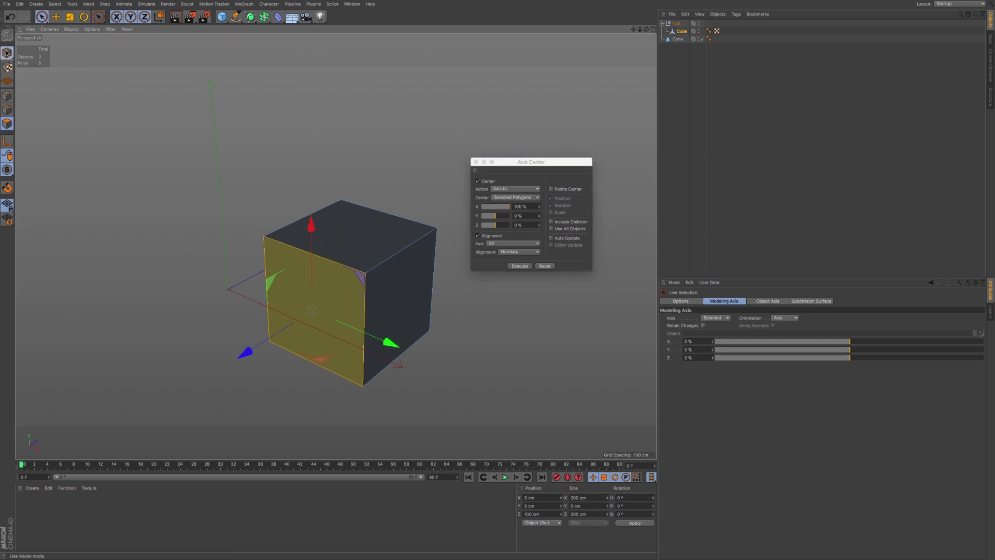
click(36, 63)
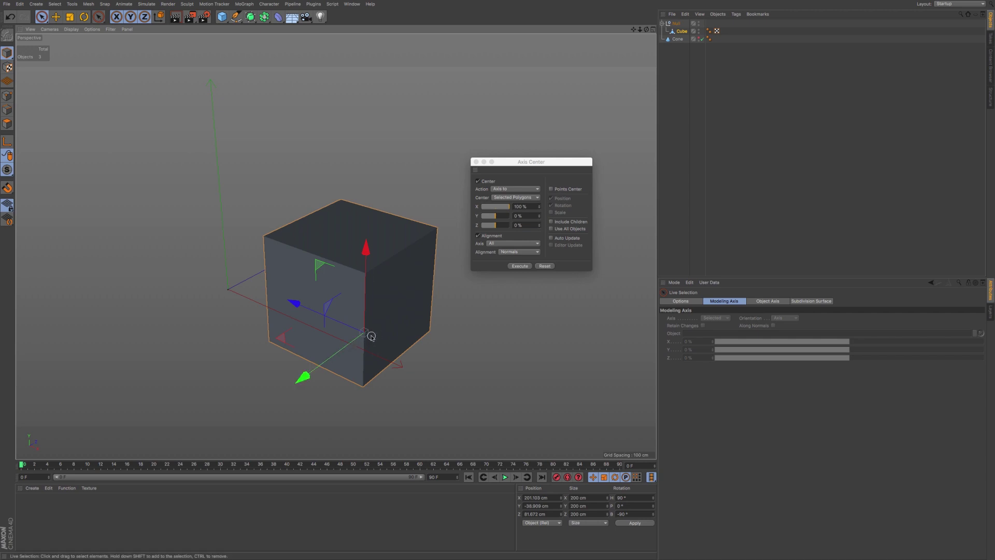
- Try rotating and moving the cube with its new axis, undoing each transformation
key(r)
drag(372, 367, 380, 343)
key(ctrl+z)
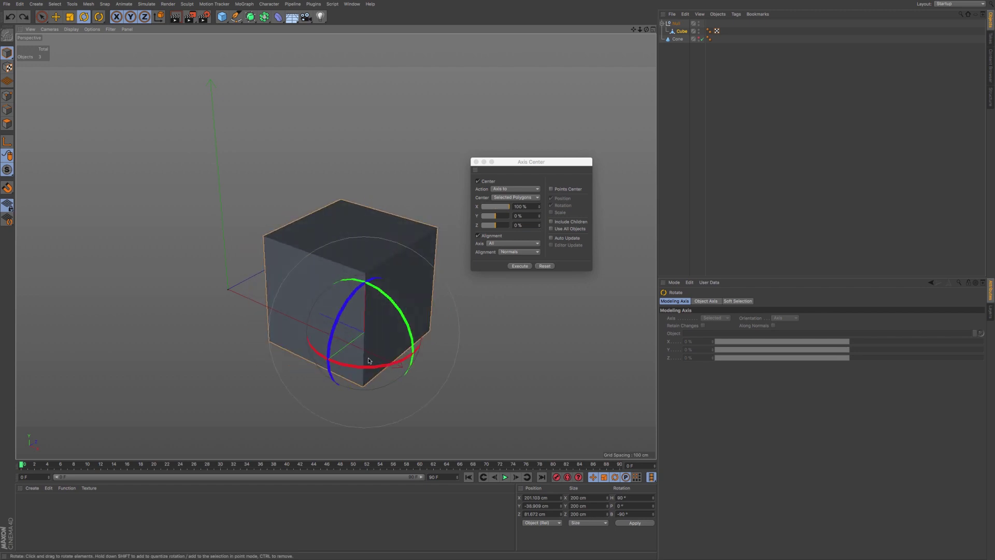
key(e)
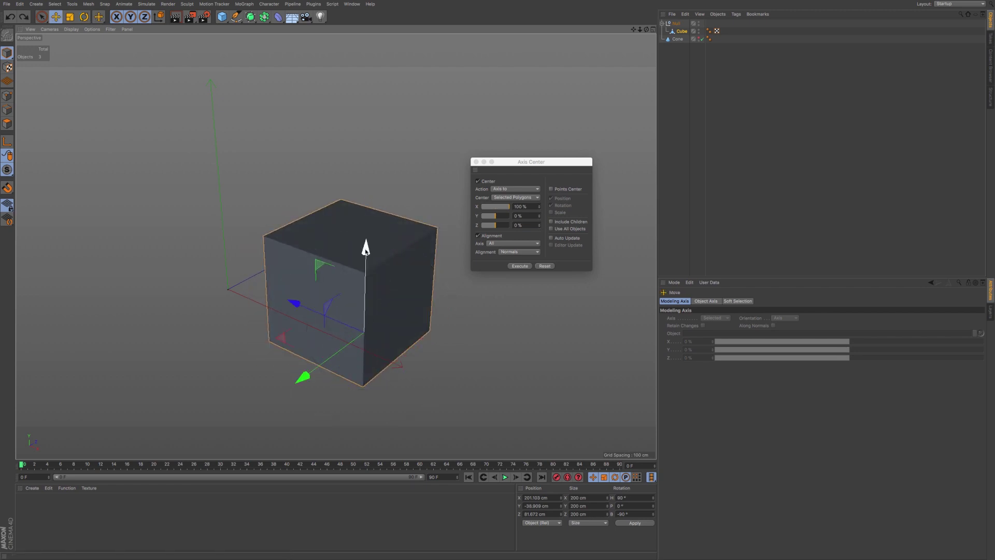
drag(365, 239, 375, 213)
key(ctrl+z)
- Reset the Axis Center offsets to 0 % and recenter the cube's axis with Center set to All Points
click(545, 266)
click(521, 266)
click(525, 199)
click(516, 200)
click(520, 266)
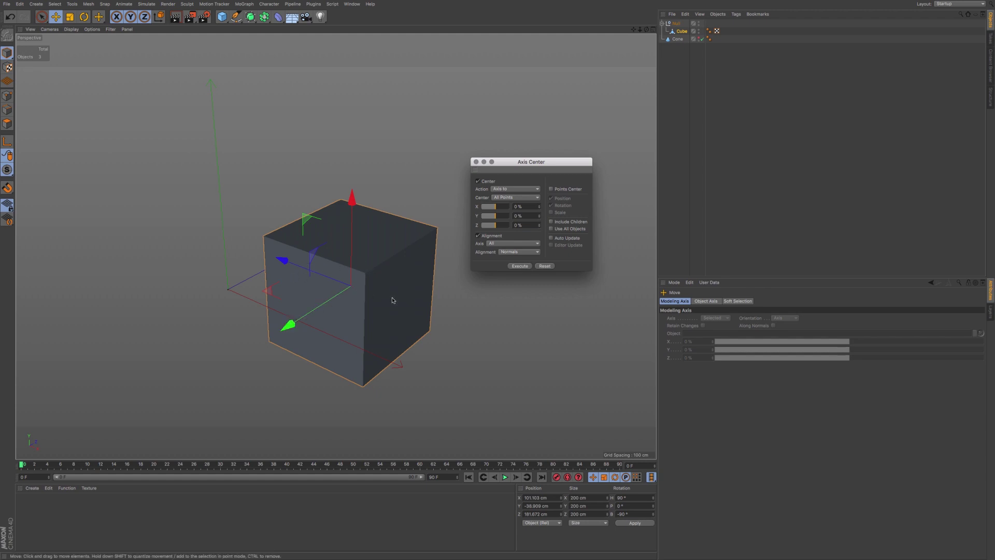
- Review the Center and alignment Axis options without changing them, switching Alignment off and back on
click(516, 198)
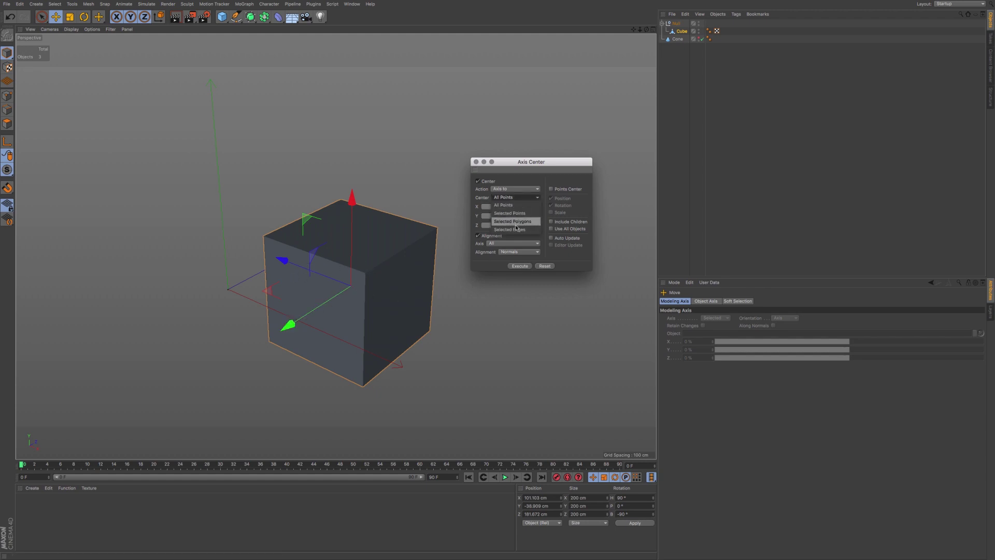
click(516, 179)
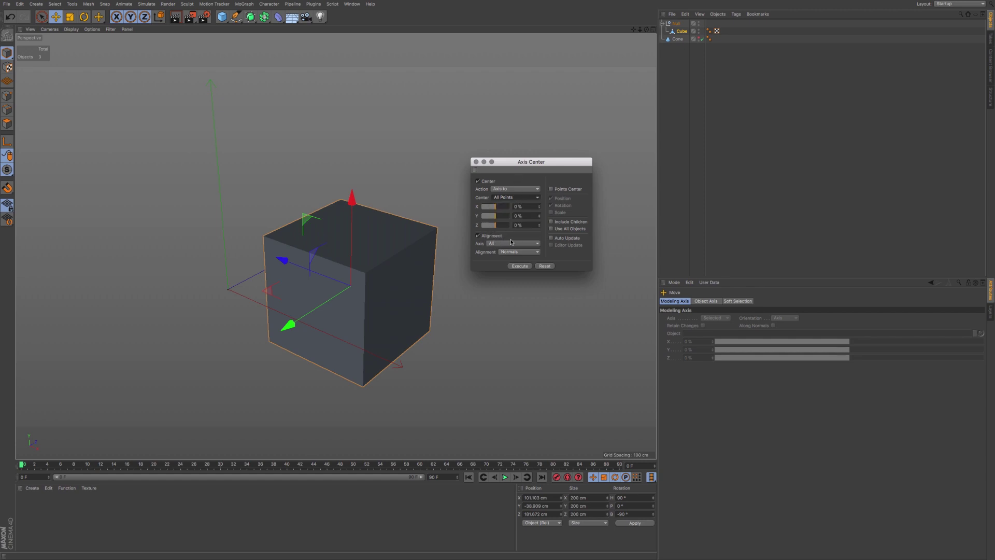
click(478, 235)
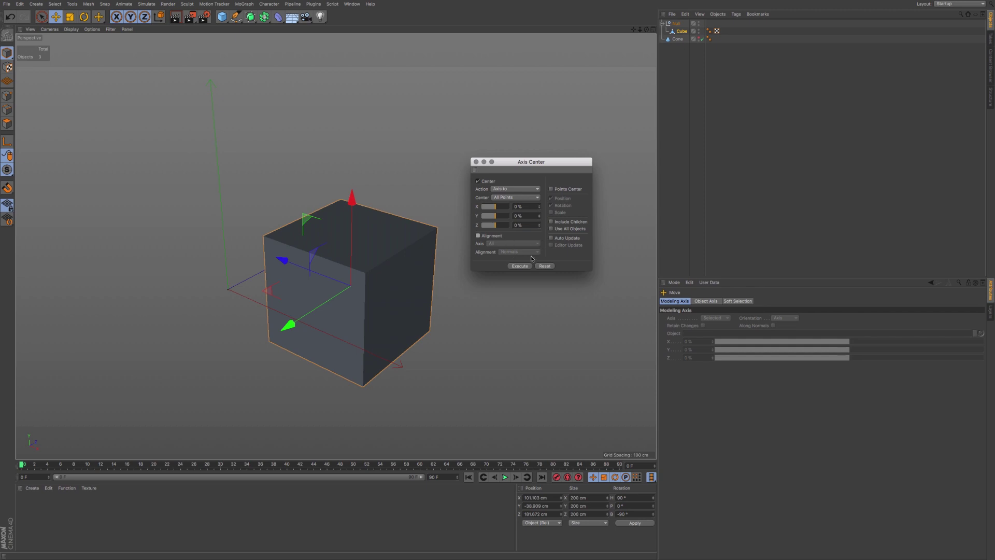
click(496, 238)
click(501, 243)
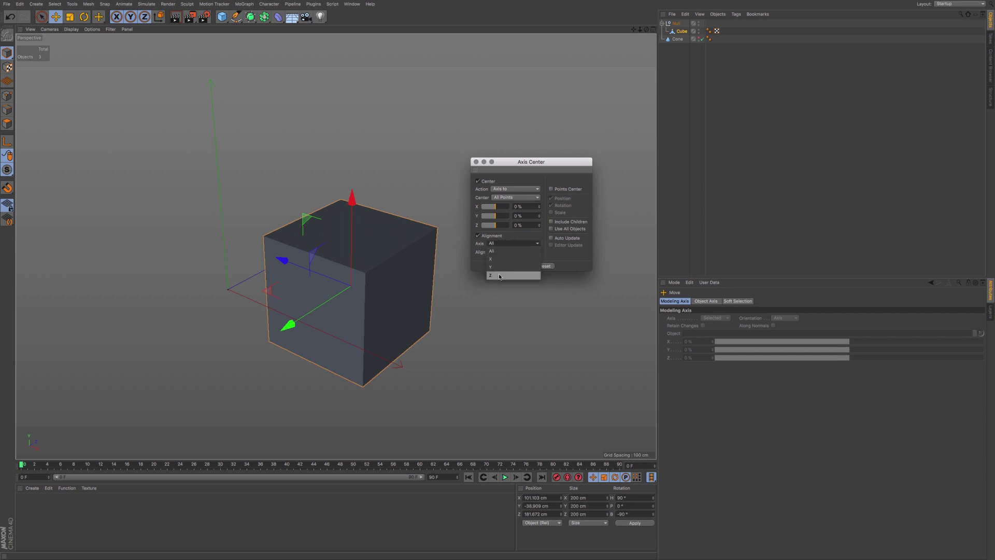
click(521, 237)
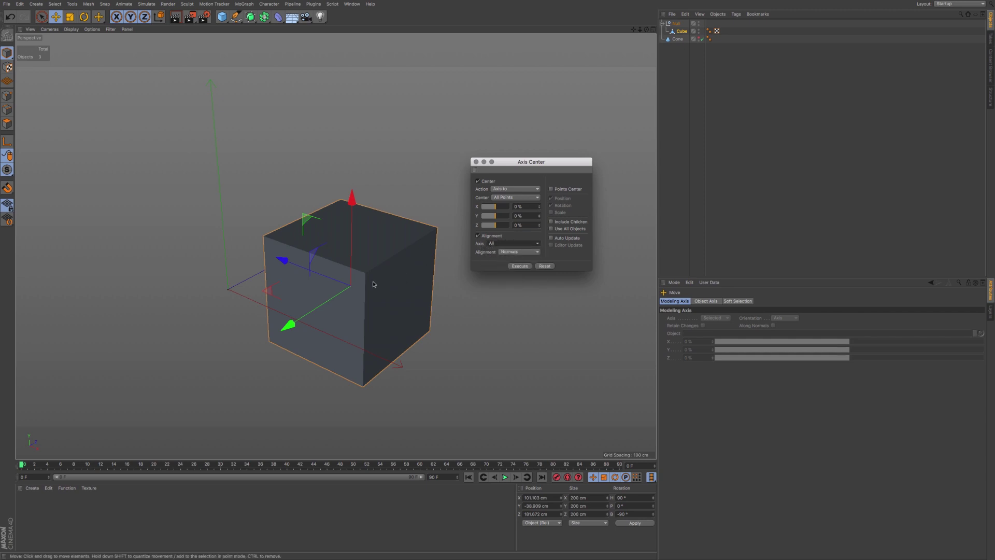
- Set Alignment to World, move and rotate the cube's axis outside the cube with Enable Axis, and recenter it with Axis Center
click(518, 252)
click(506, 275)
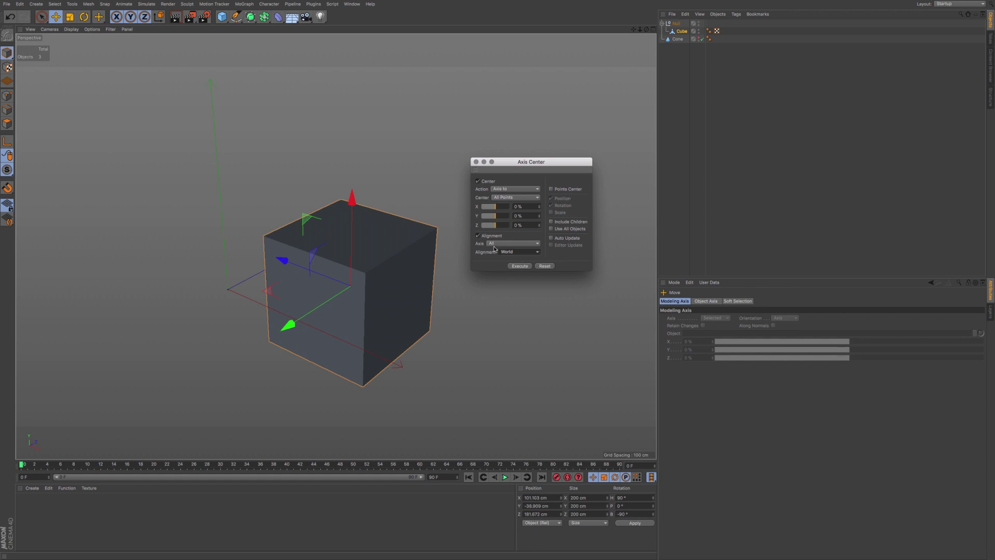
click(6, 143)
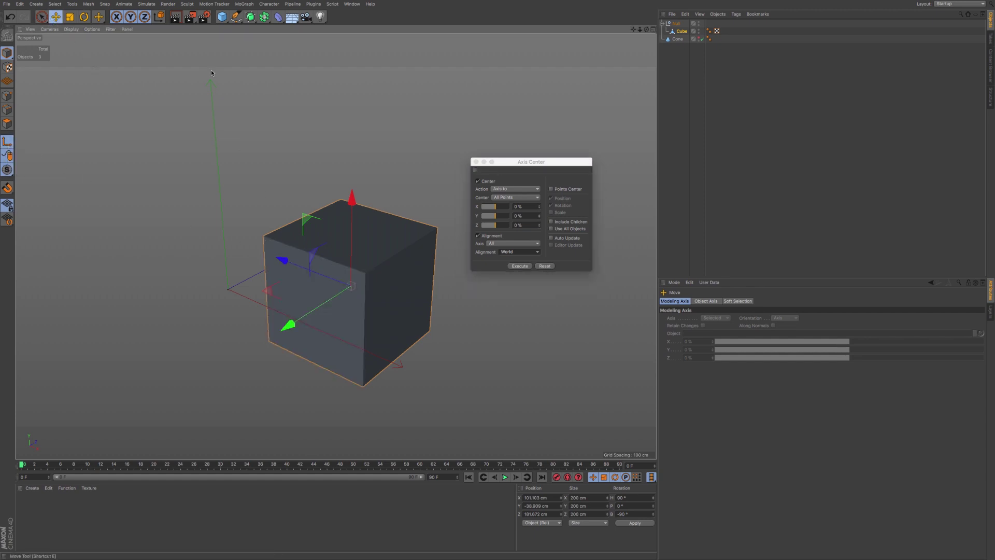
drag(411, 167, 216, 122)
key(r)
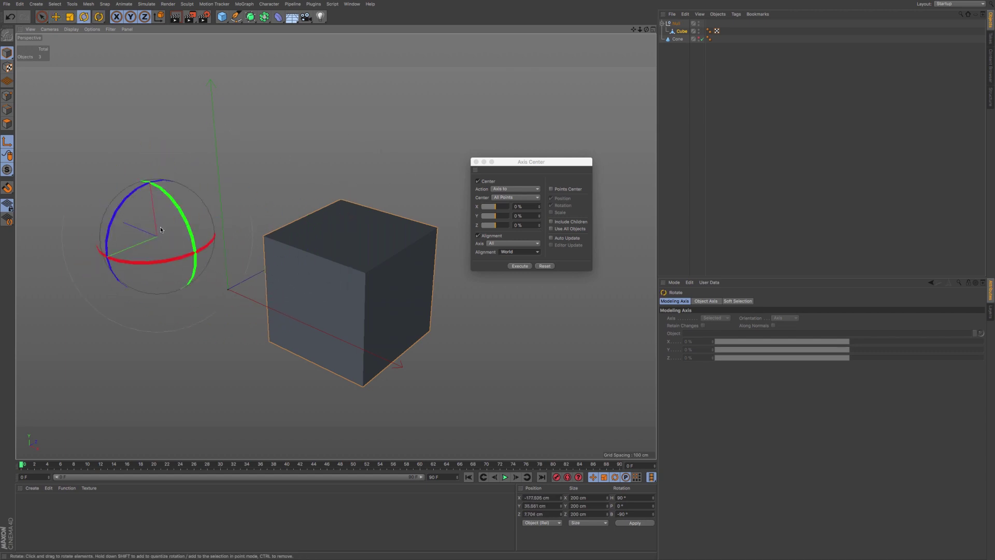
drag(160, 210, 156, 293)
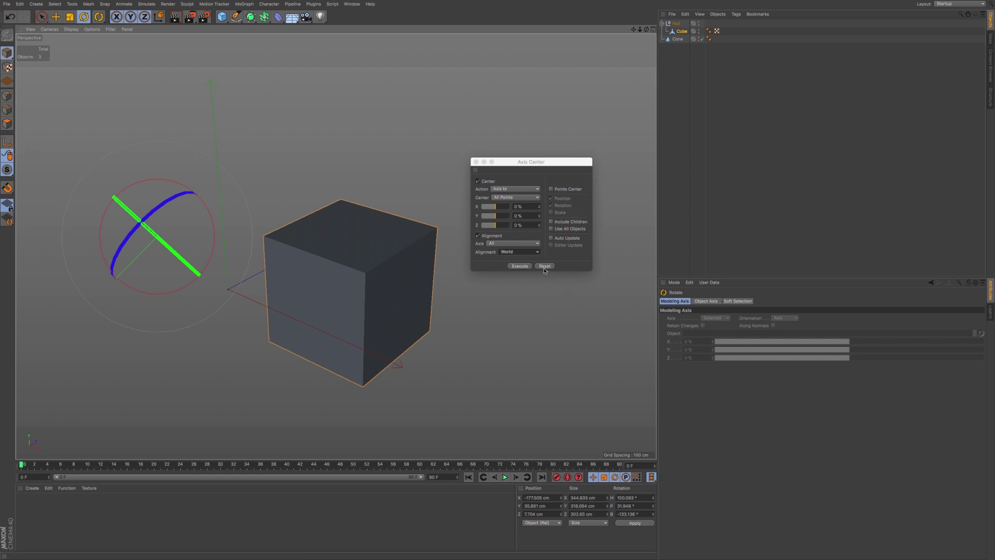
click(521, 267)
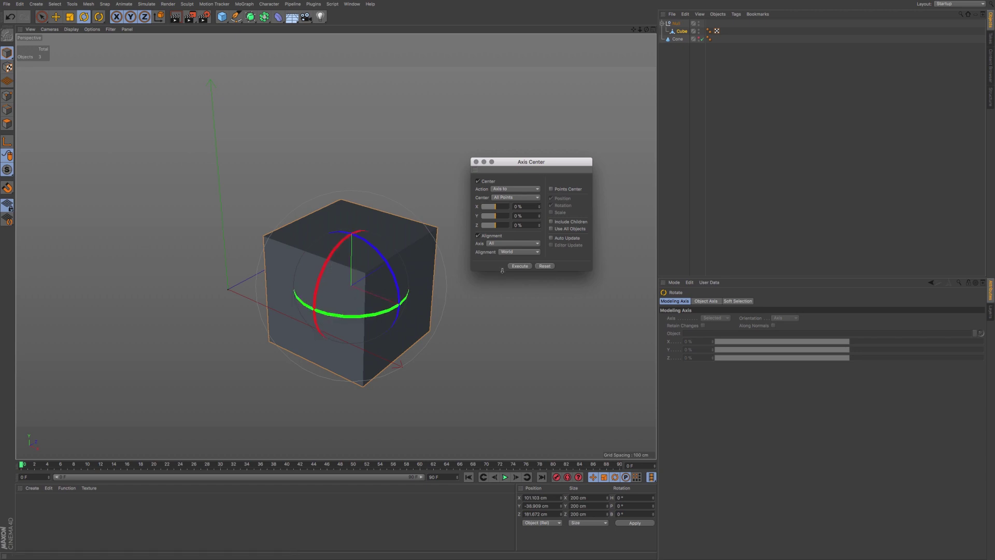
- Undo the last recentering, and recenter the displaced axis with World alignment on the X axis only
click(505, 244)
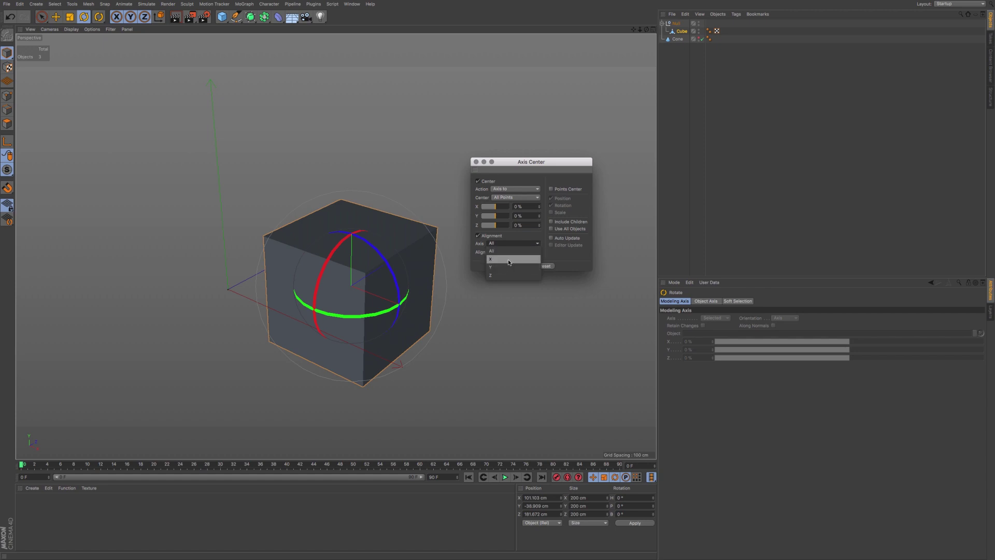
click(510, 259)
click(506, 243)
click(505, 267)
click(506, 243)
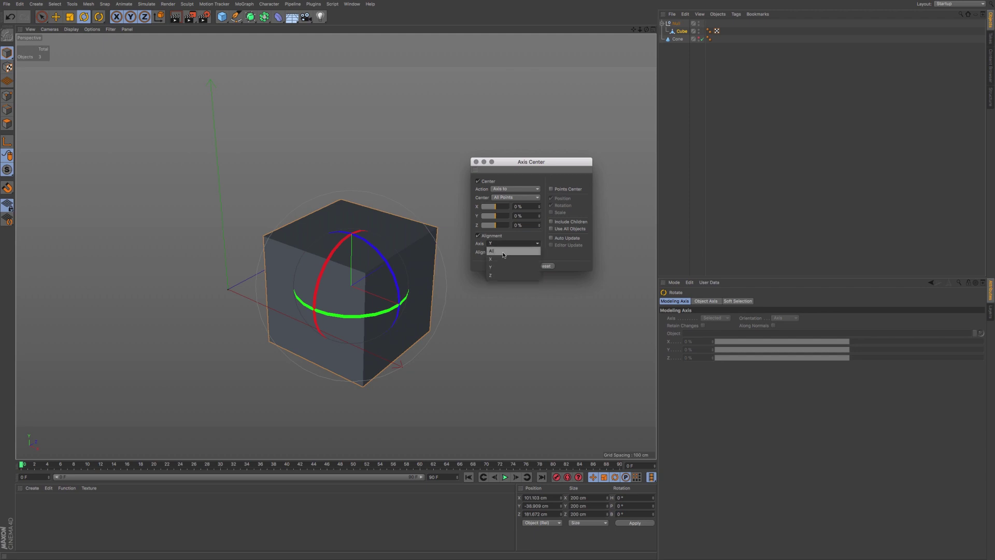
click(500, 275)
click(504, 244)
click(504, 259)
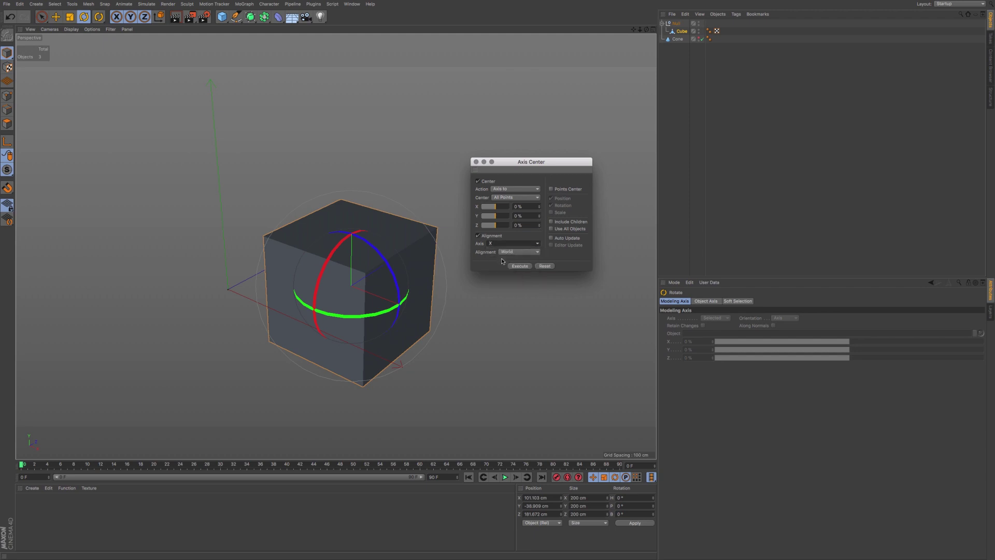
key(super+z)
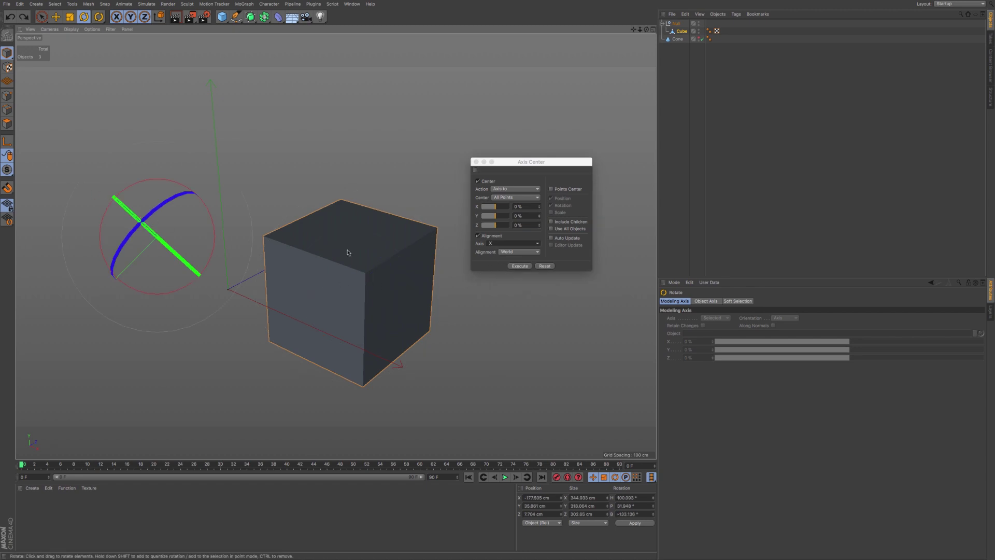
click(522, 267)
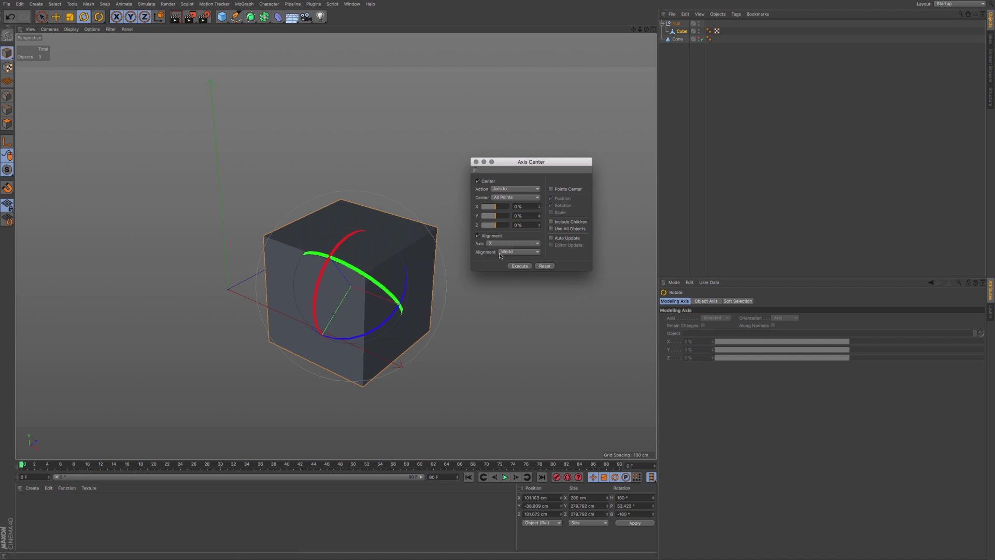
- Undo the X-only alignment, and recenter the displaced axis with World alignment on the Y axis only
click(513, 243)
click(507, 267)
click(520, 266)
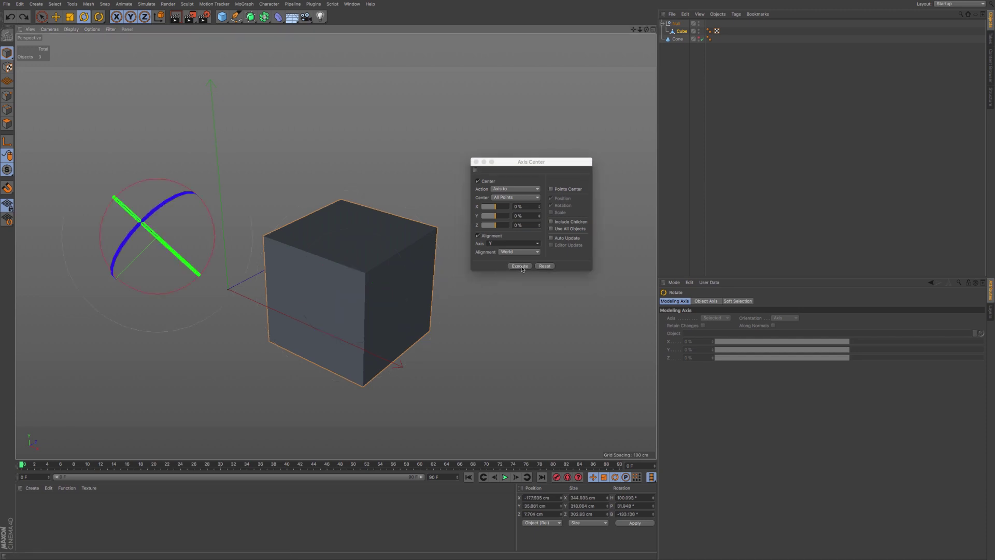
click(521, 266)
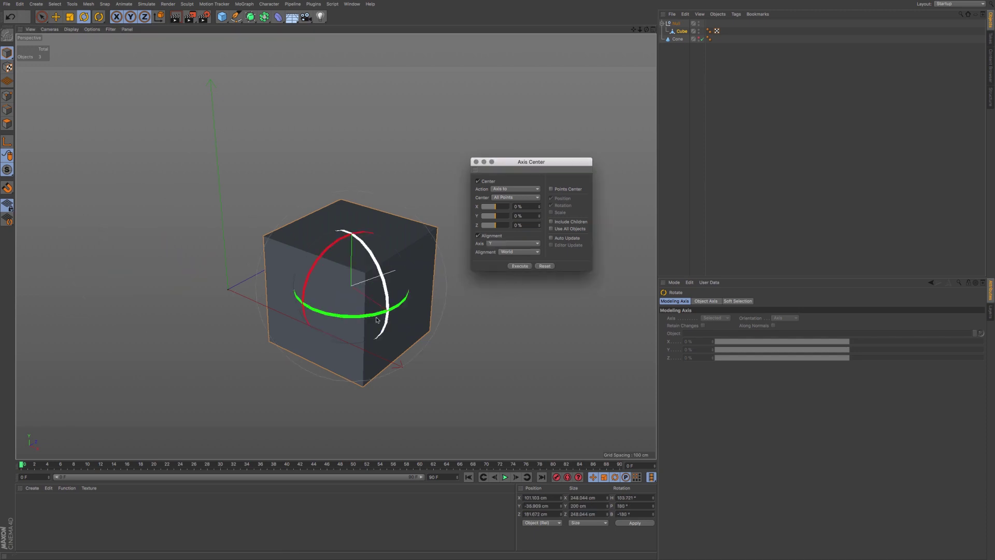
drag(368, 320, 336, 283)
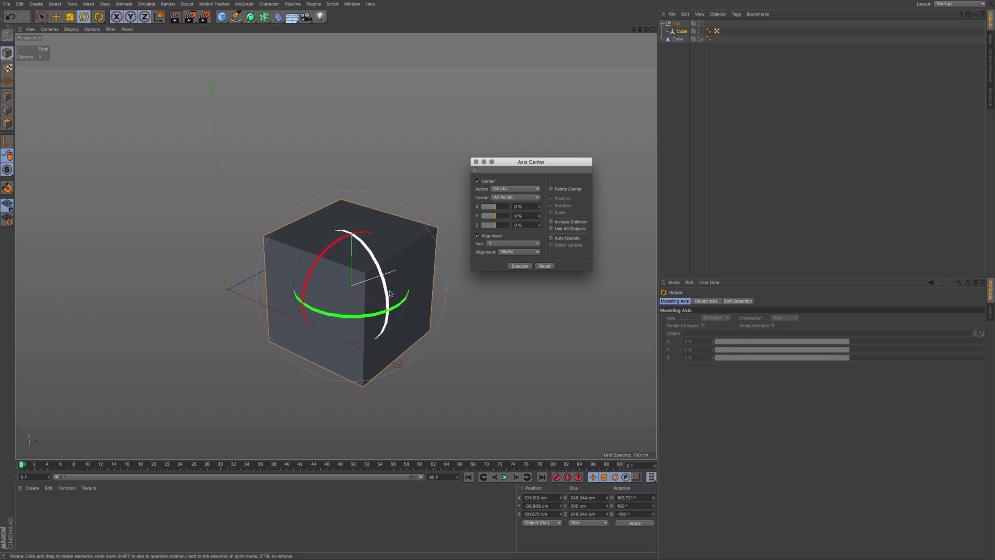
- Set the alignment Axis to All and realign the cube's axis to World
click(514, 243)
click(515, 251)
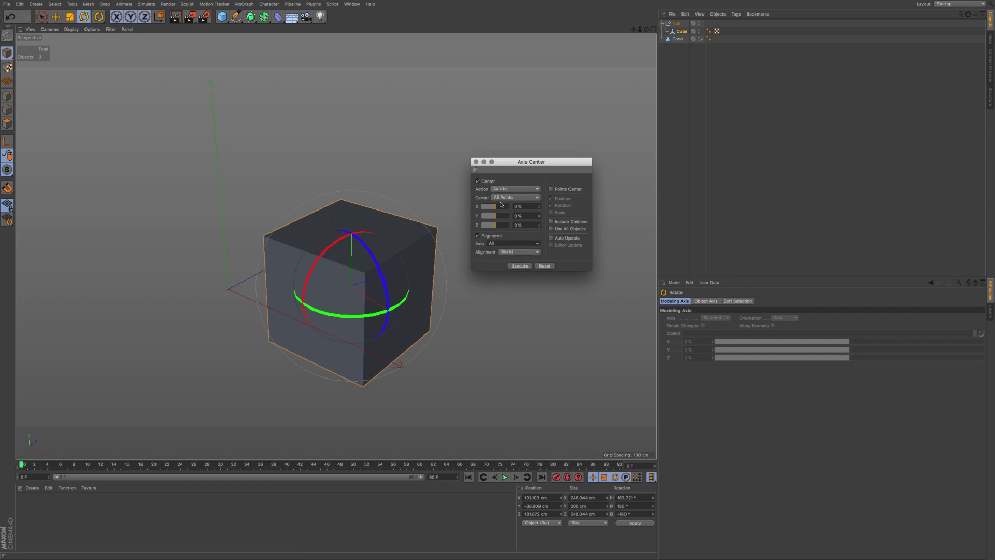
click(520, 266)
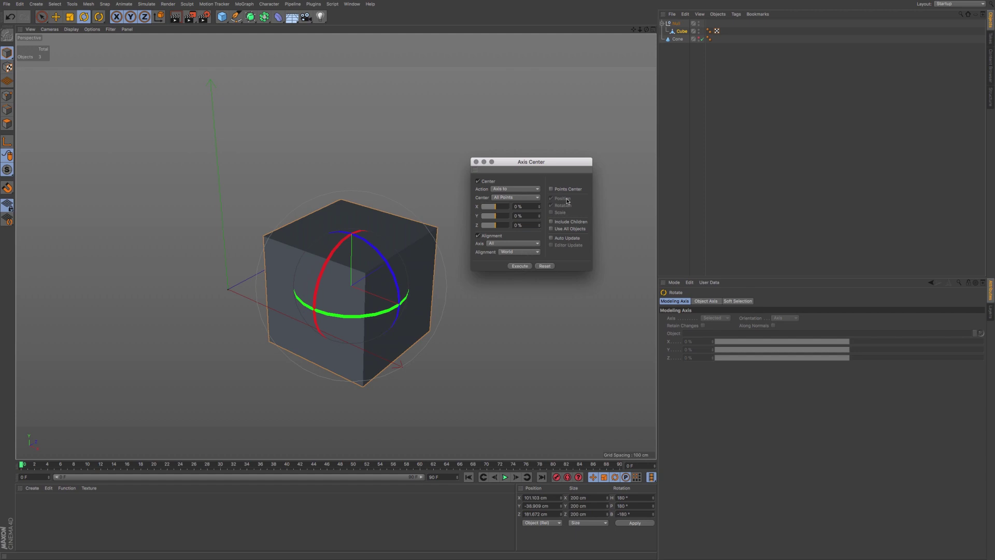
- Enable Points Center for the Axis Center tool and view the available Center modes
click(551, 189)
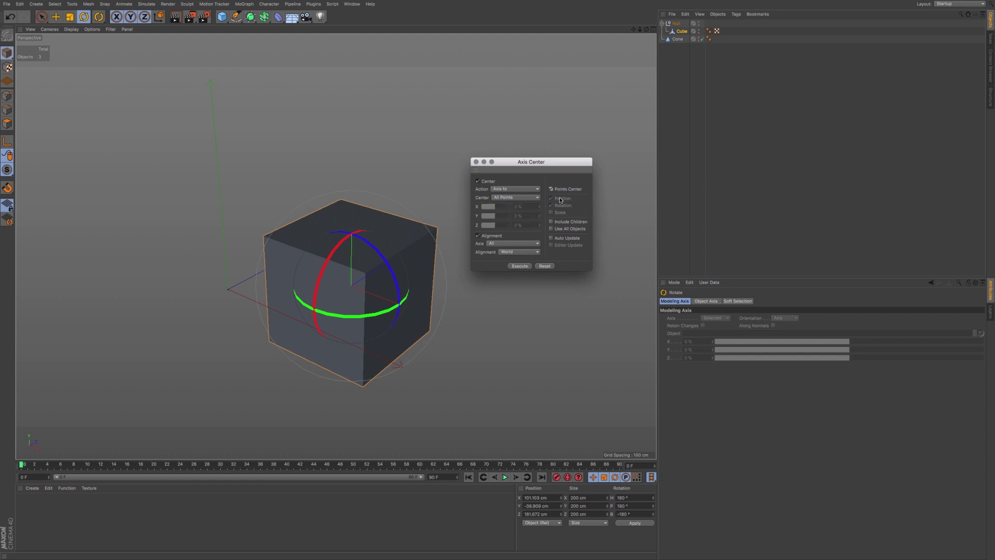
click(524, 199)
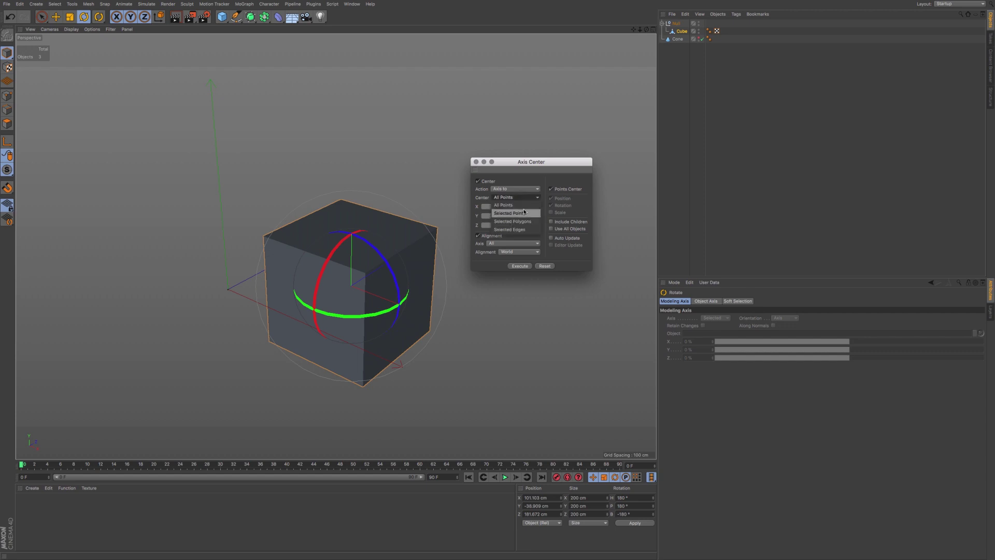
click(536, 179)
- Switch the Axis Center Action through Object to, View Center, and Parent to, and leave it on To Parent
click(525, 190)
click(514, 205)
click(524, 189)
click(507, 213)
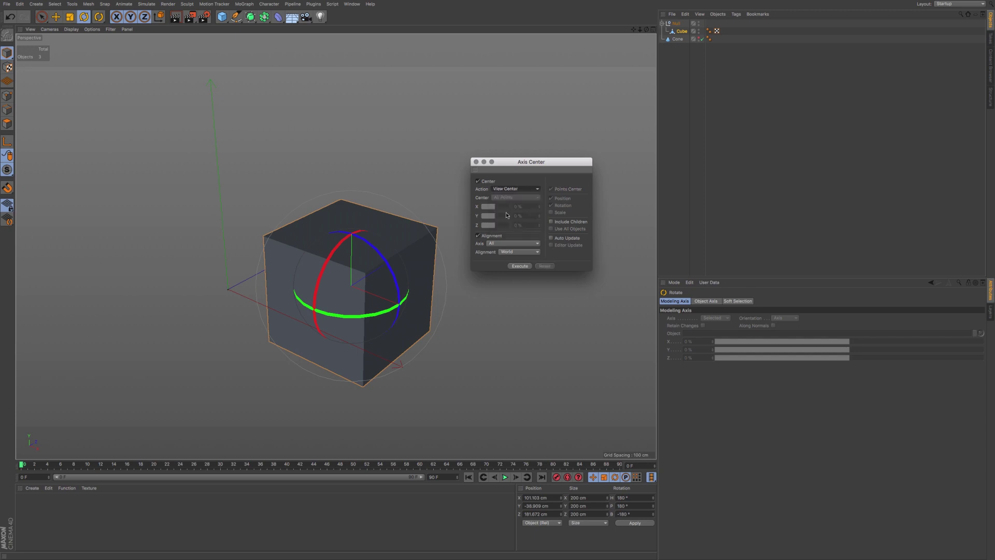
click(519, 190)
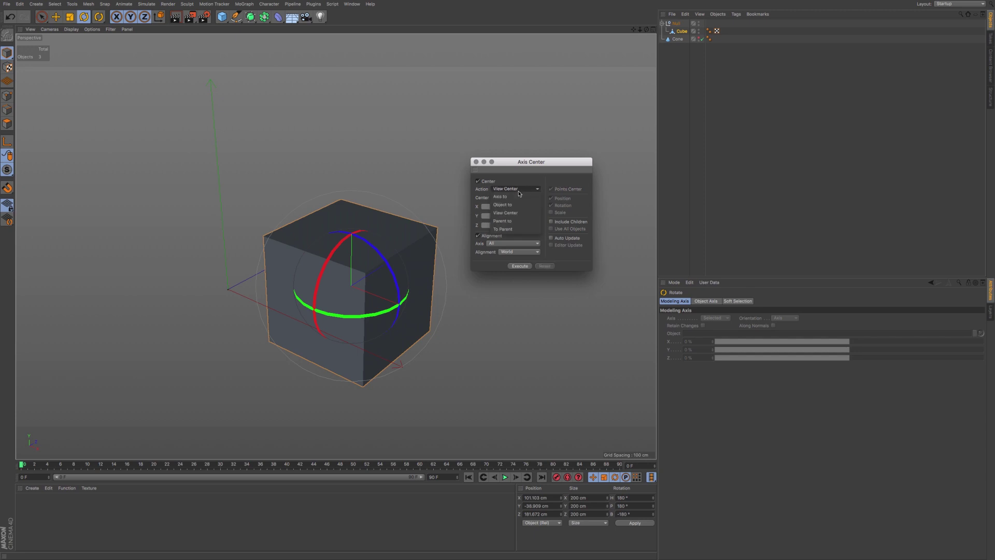
click(517, 221)
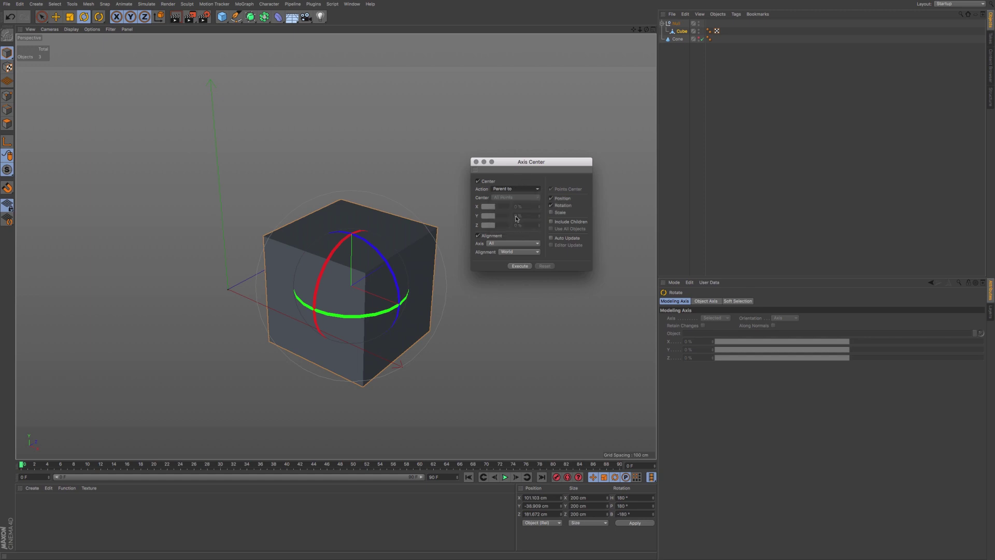
click(513, 191)
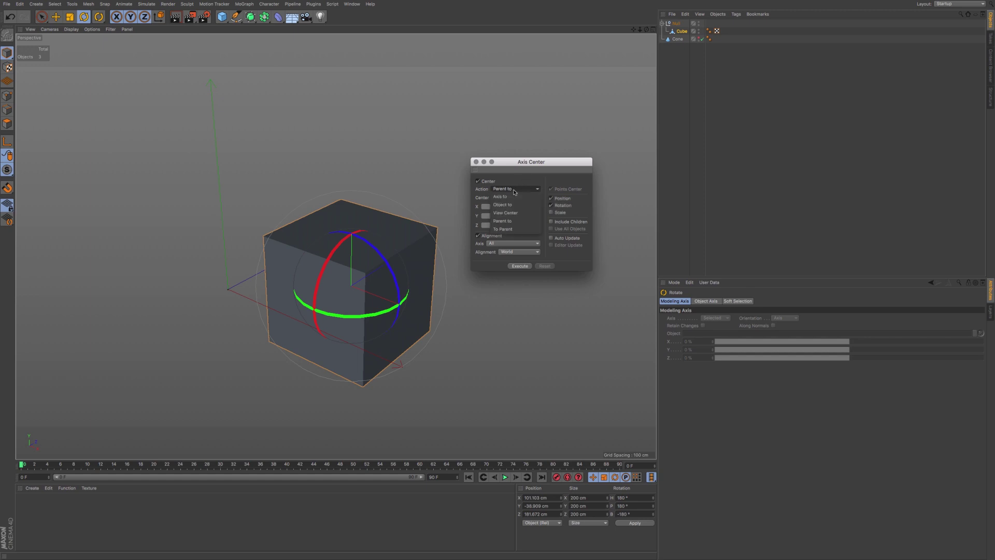
click(517, 229)
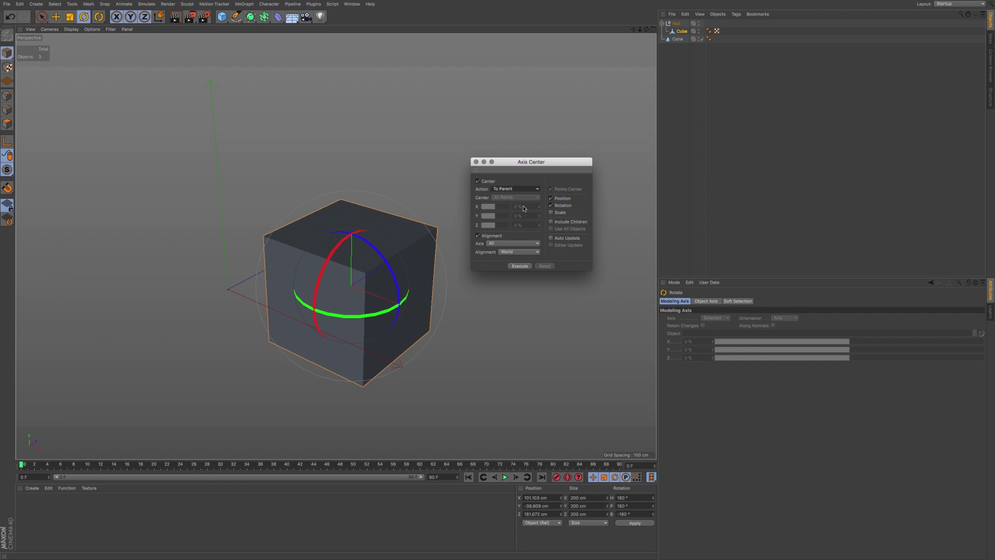
- Enable Include Children, select the parent Null and its child Cube in turn, and disable Include Children again
click(570, 222)
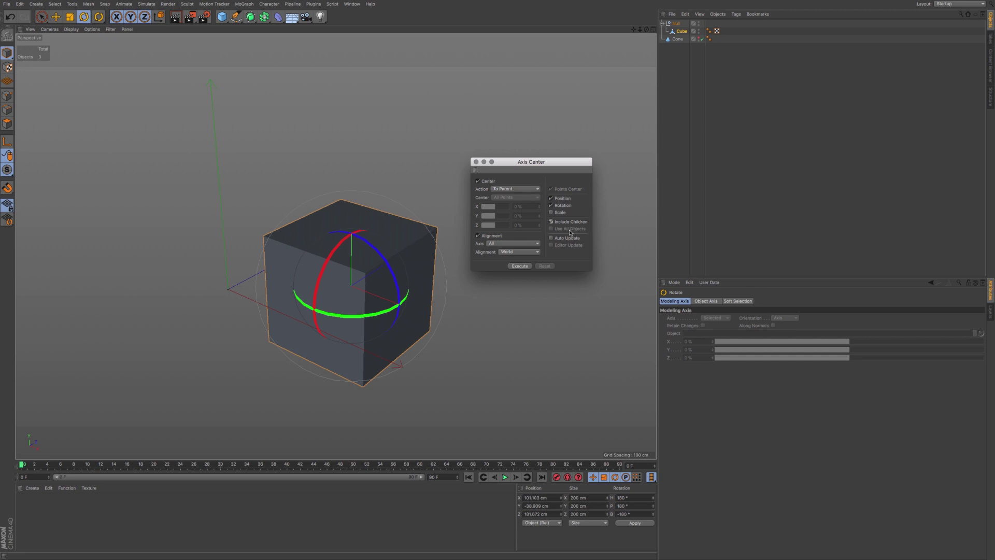
click(682, 32)
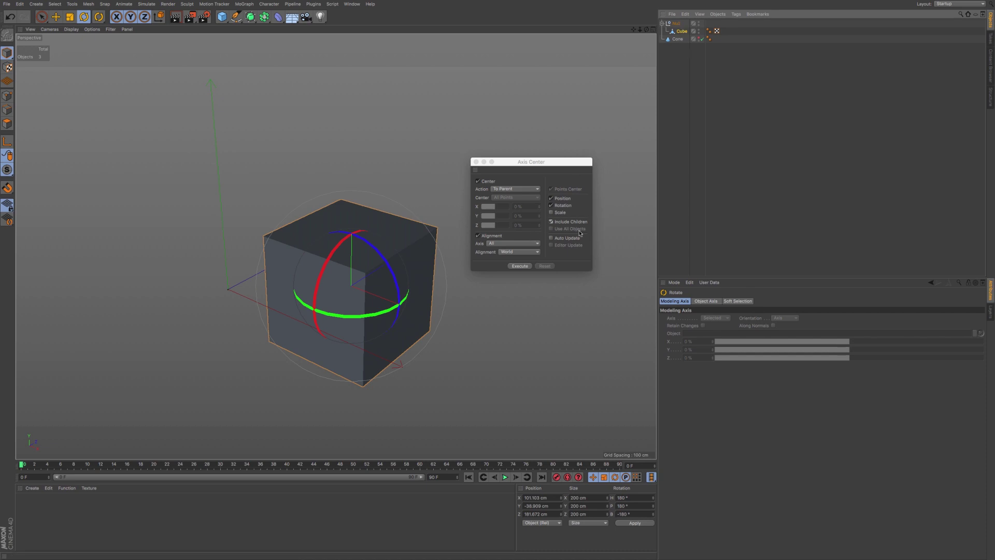
click(677, 24)
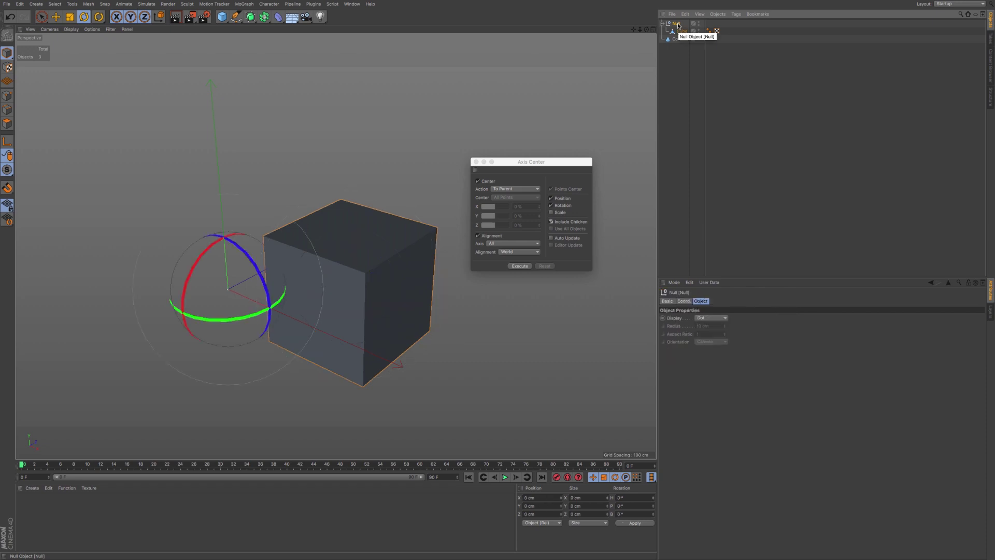
click(683, 31)
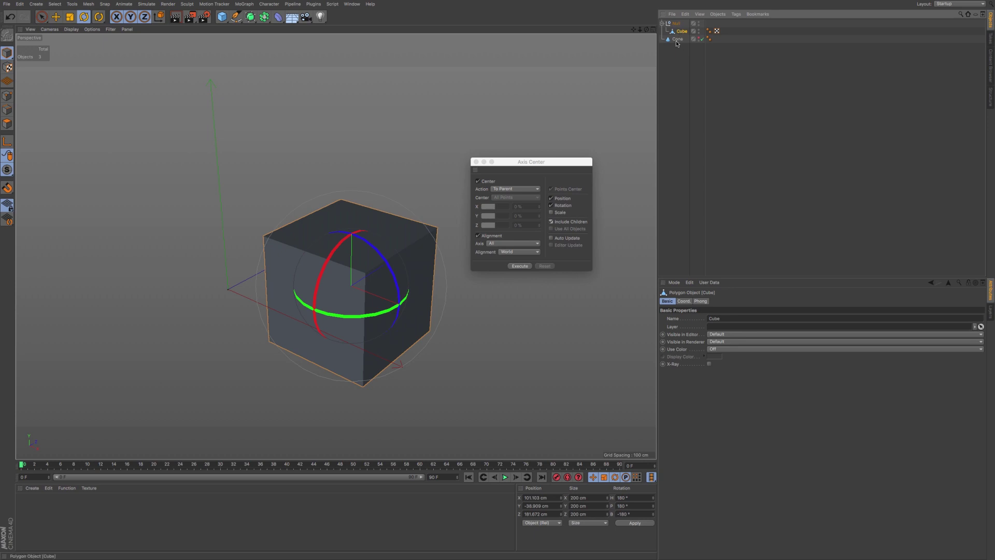
click(572, 225)
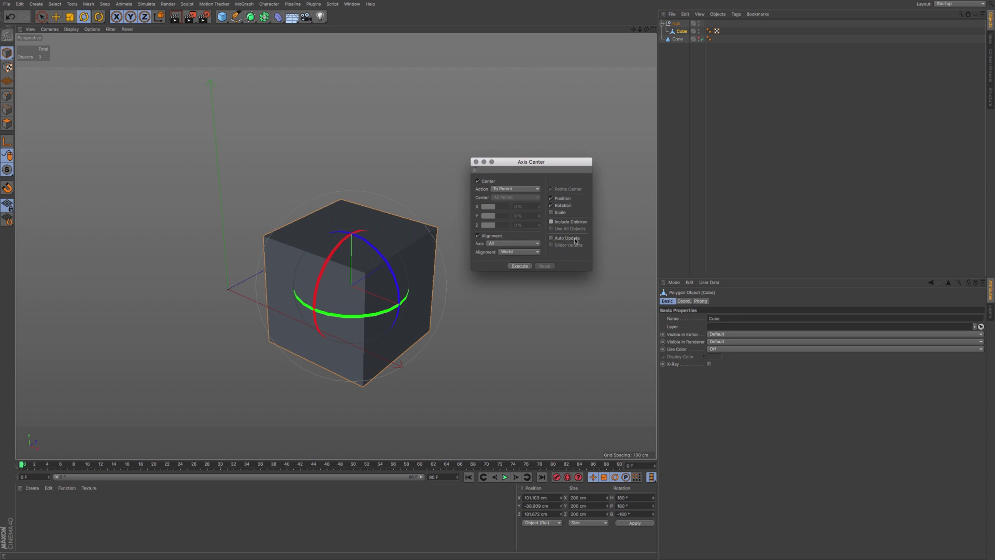
- Try Auto Update with the To Parent action on the cube, undo the move, and set the Action back to Axis to
click(573, 240)
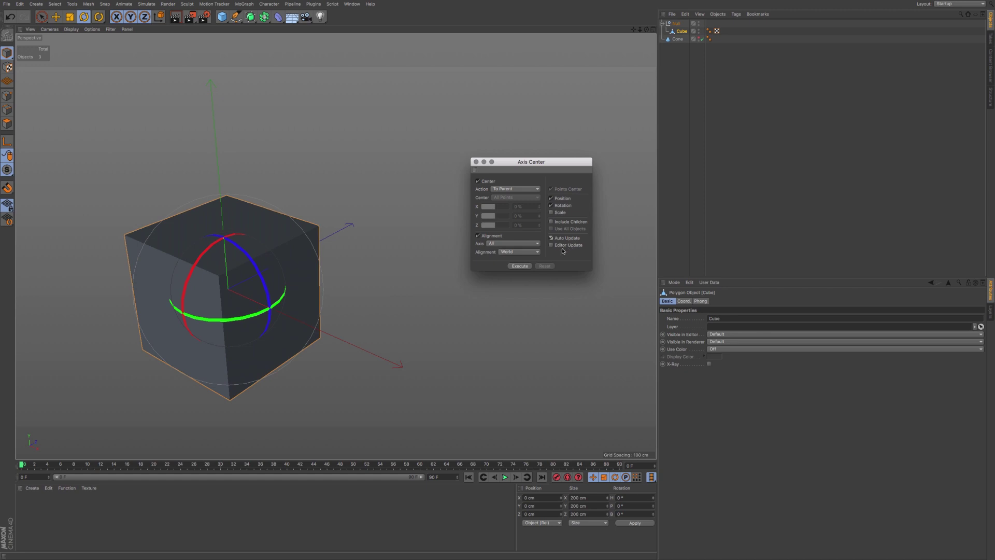
key(super+z)
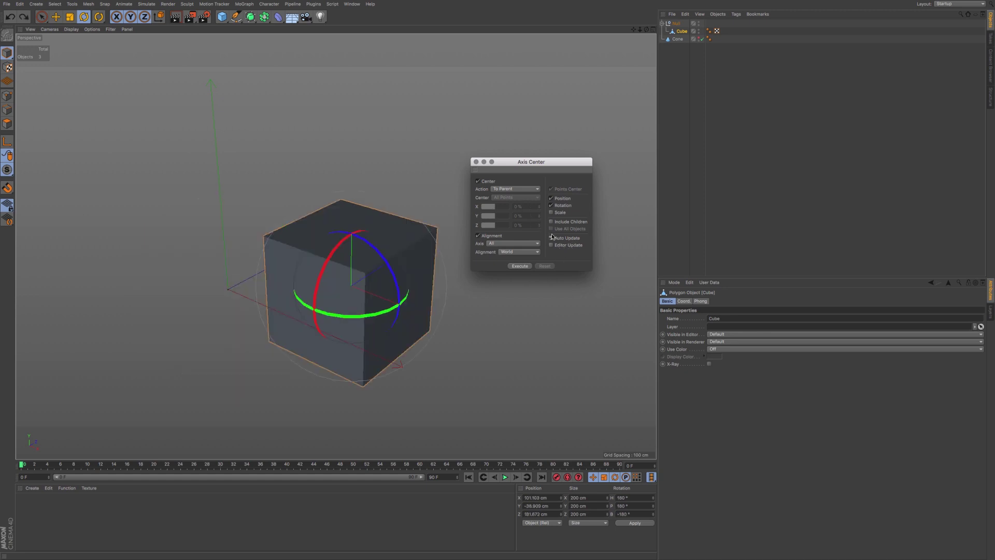
click(516, 188)
click(515, 197)
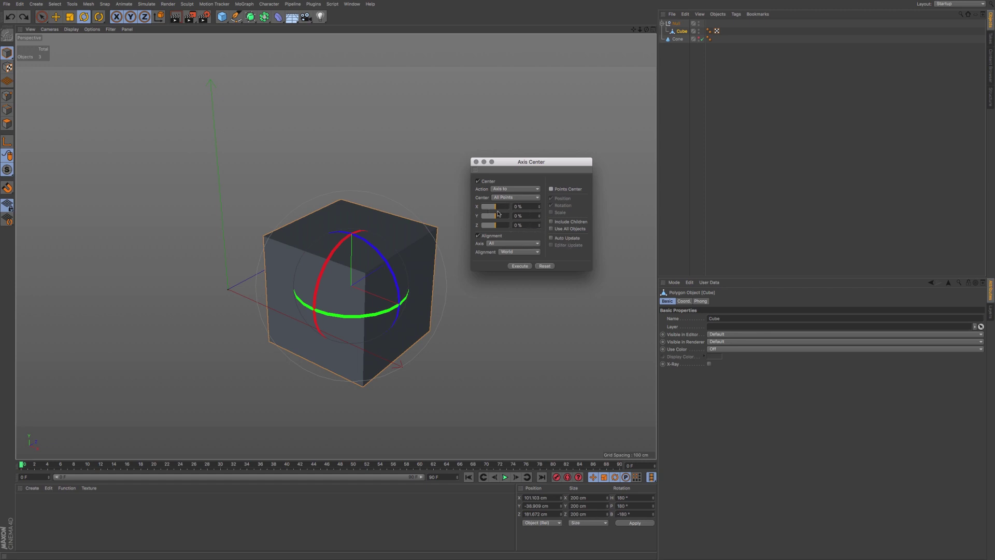
- Shift the cube's axis with a 41% X offset, and recenter it by resetting the offsets and executing again
drag(498, 210, 501, 208)
click(519, 266)
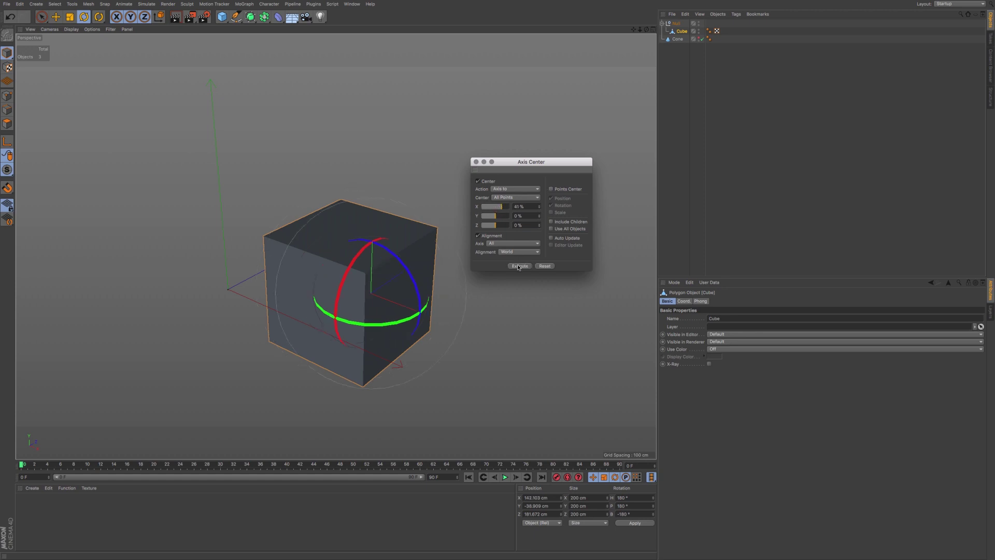
click(544, 266)
click(519, 266)
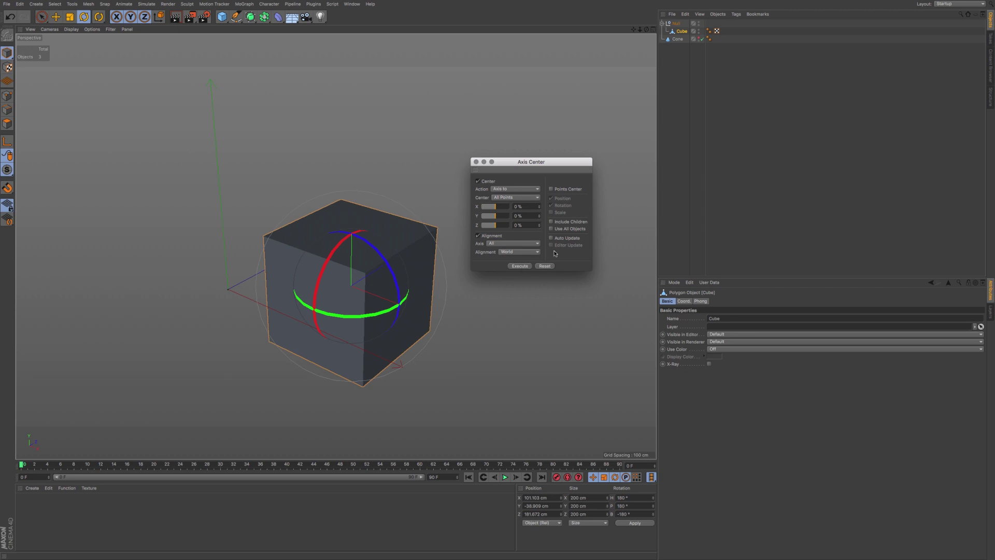
- Turn on Auto Update and Editor Update, and offset the cube's axis to X 30%, Y -41%, and Z -30%
click(574, 239)
drag(498, 209, 501, 209)
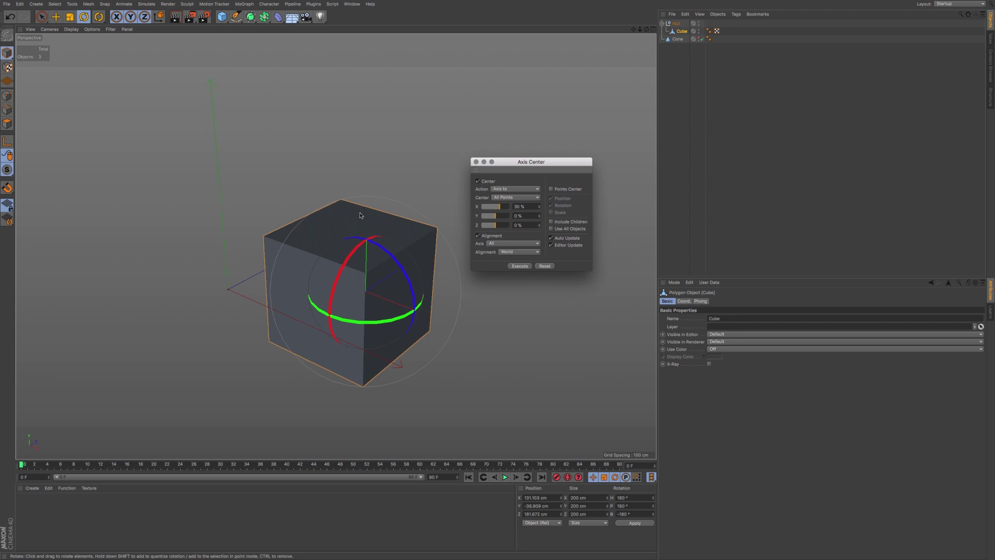
drag(496, 217, 492, 219)
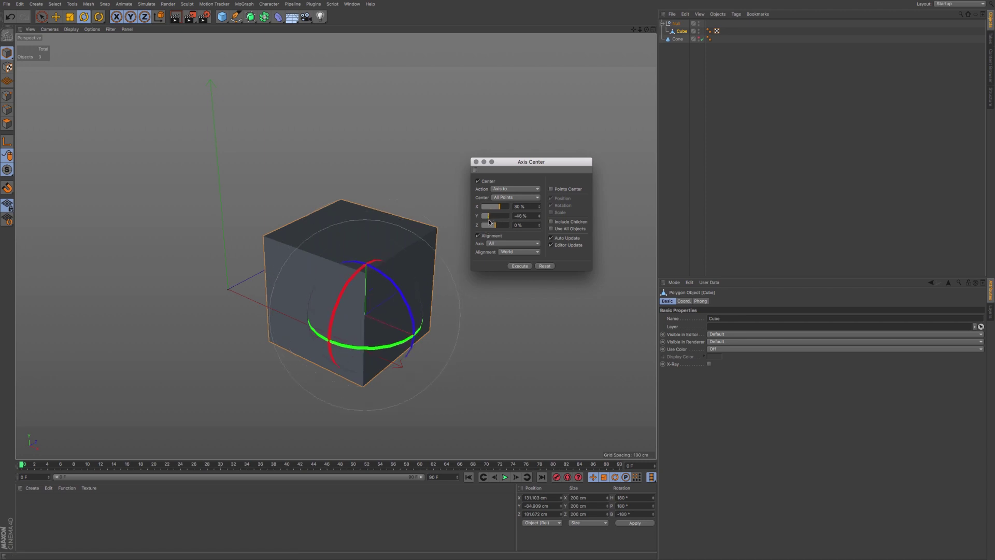
drag(491, 229, 501, 228)
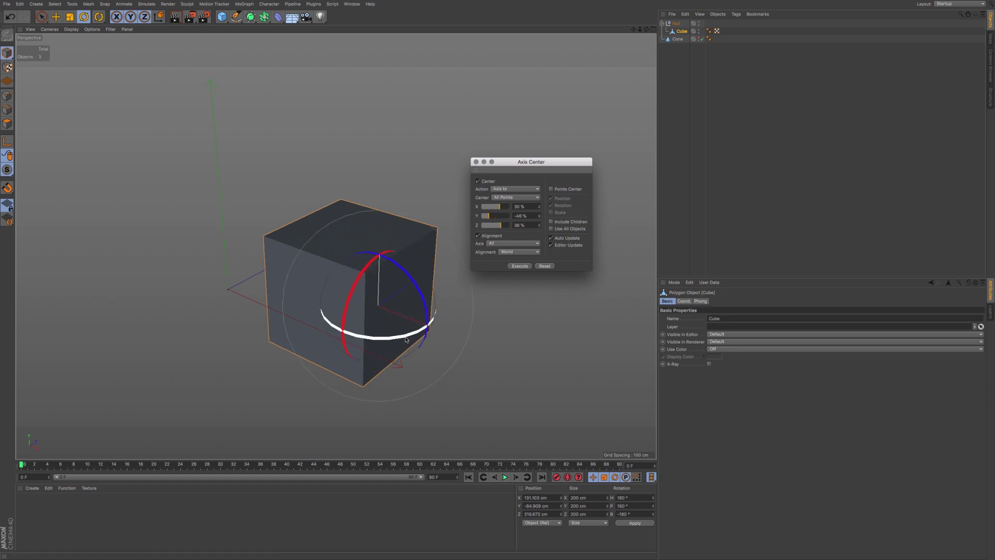
drag(500, 230, 492, 232)
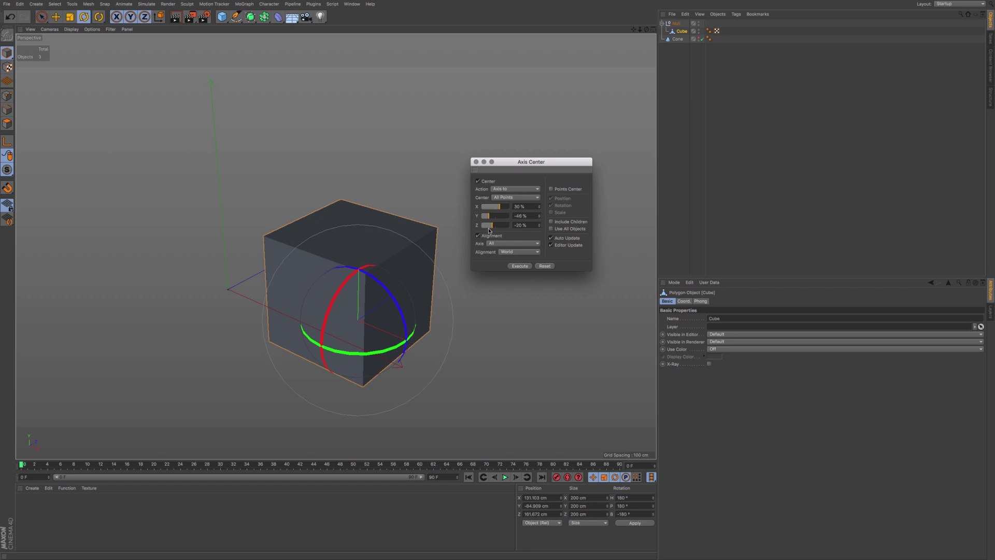
drag(491, 225, 491, 221)
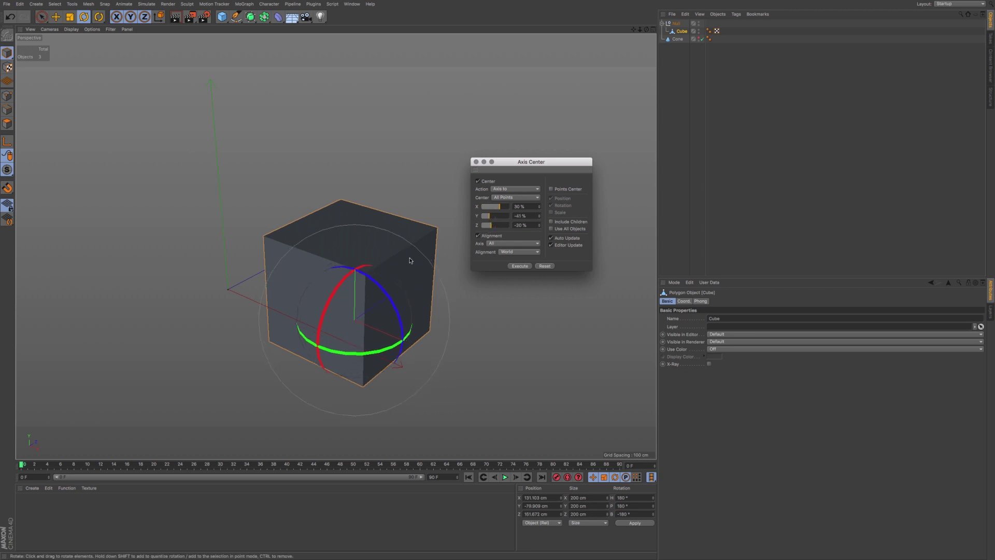
- Readjust the cube's axis offsets to X 28%, Y 7%, and Z -20%
alt+drag(378, 324, 382, 327)
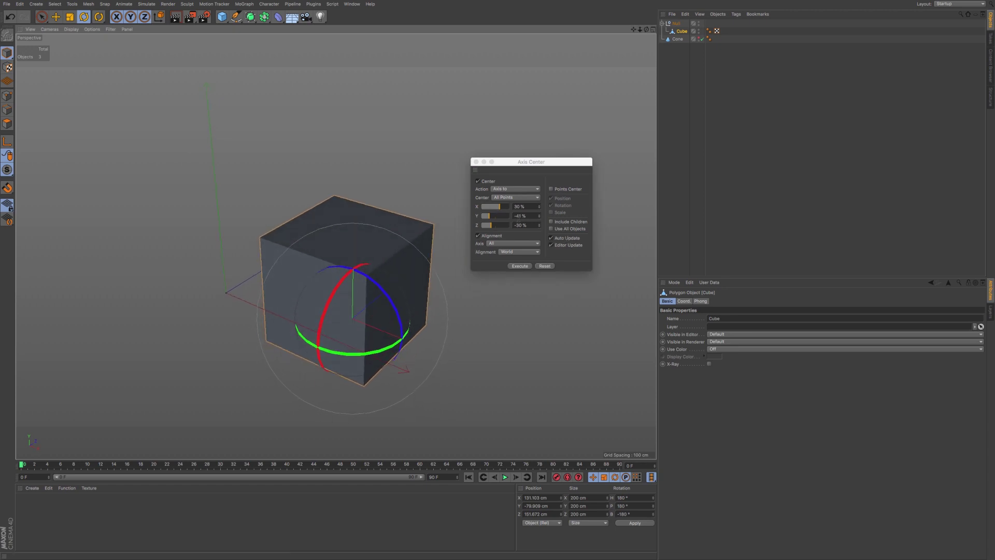
click(500, 210)
drag(500, 209, 491, 217)
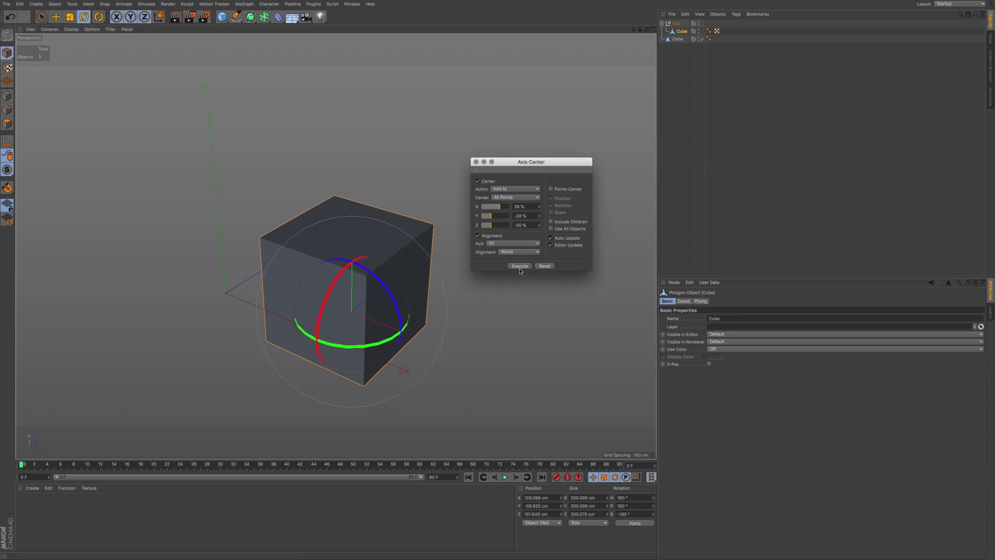
drag(495, 217, 492, 227)
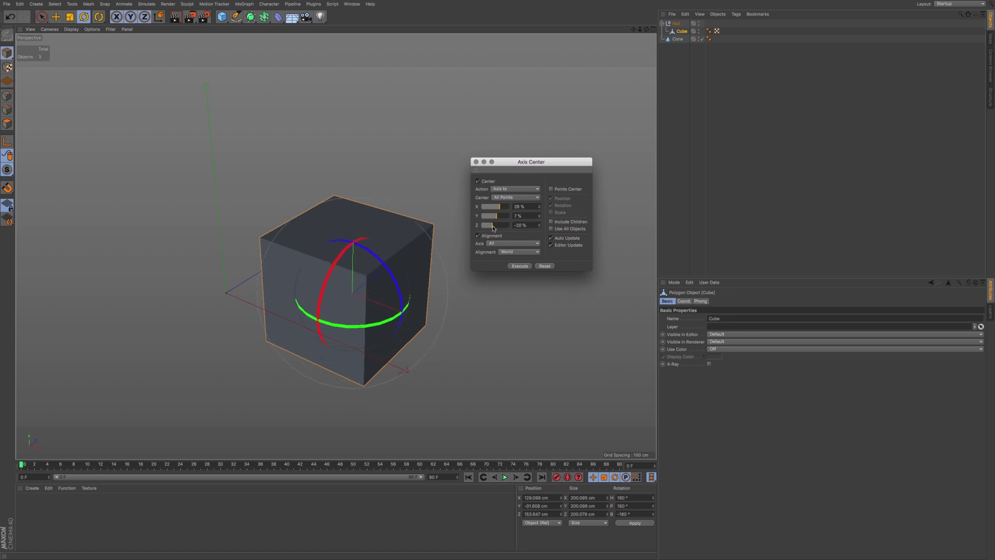